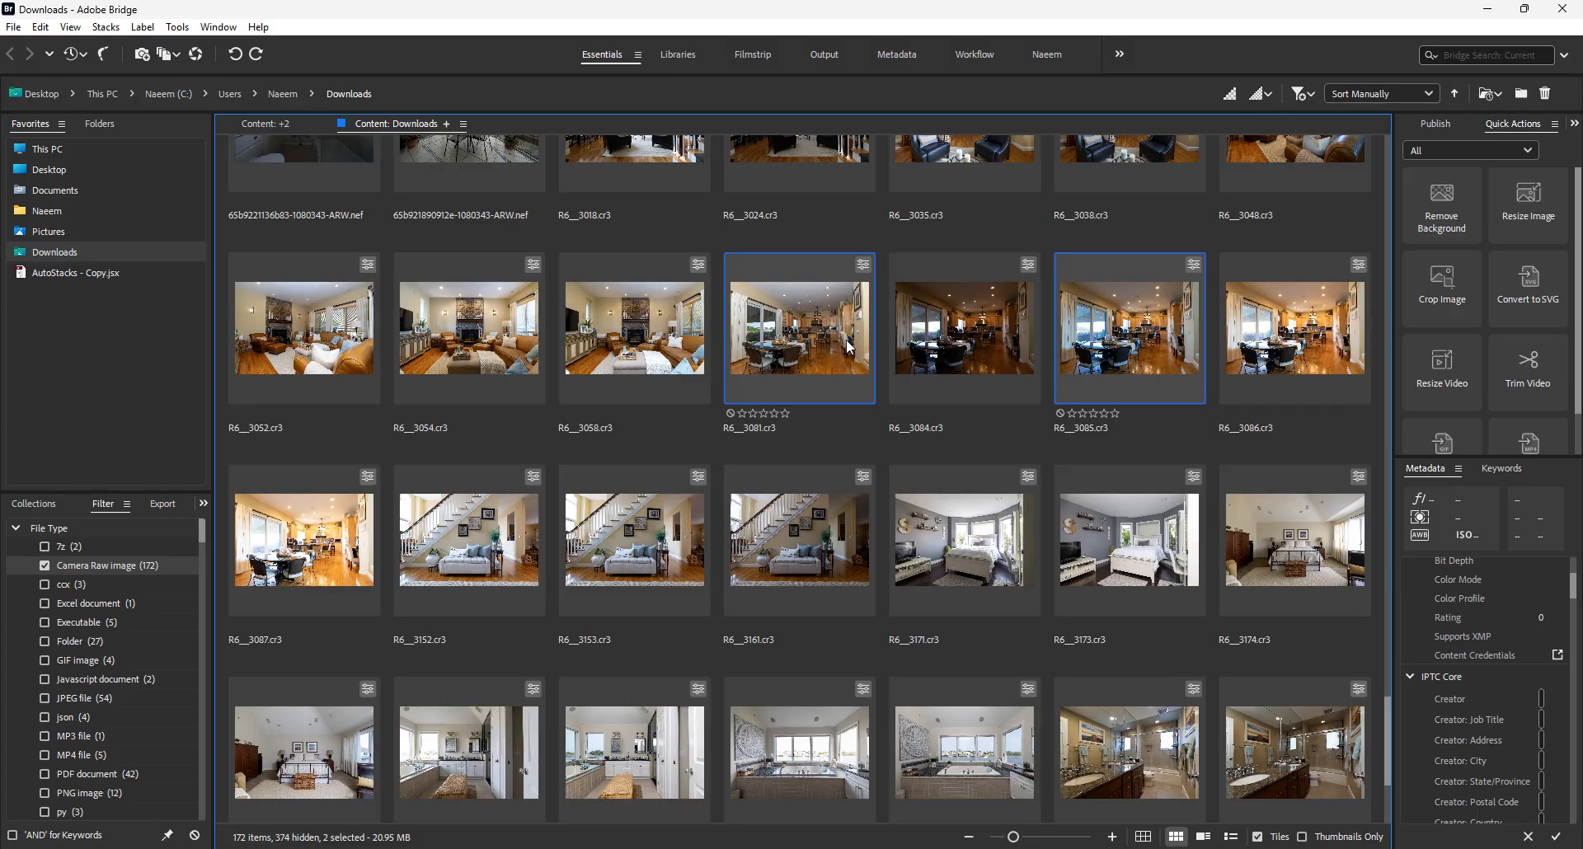
Step: Open R6__3081.cr3 and R6__3085.cr3 in Camera Raw and apply Auto tone and Auto white balance to both
drag(831, 346, 678, 401)
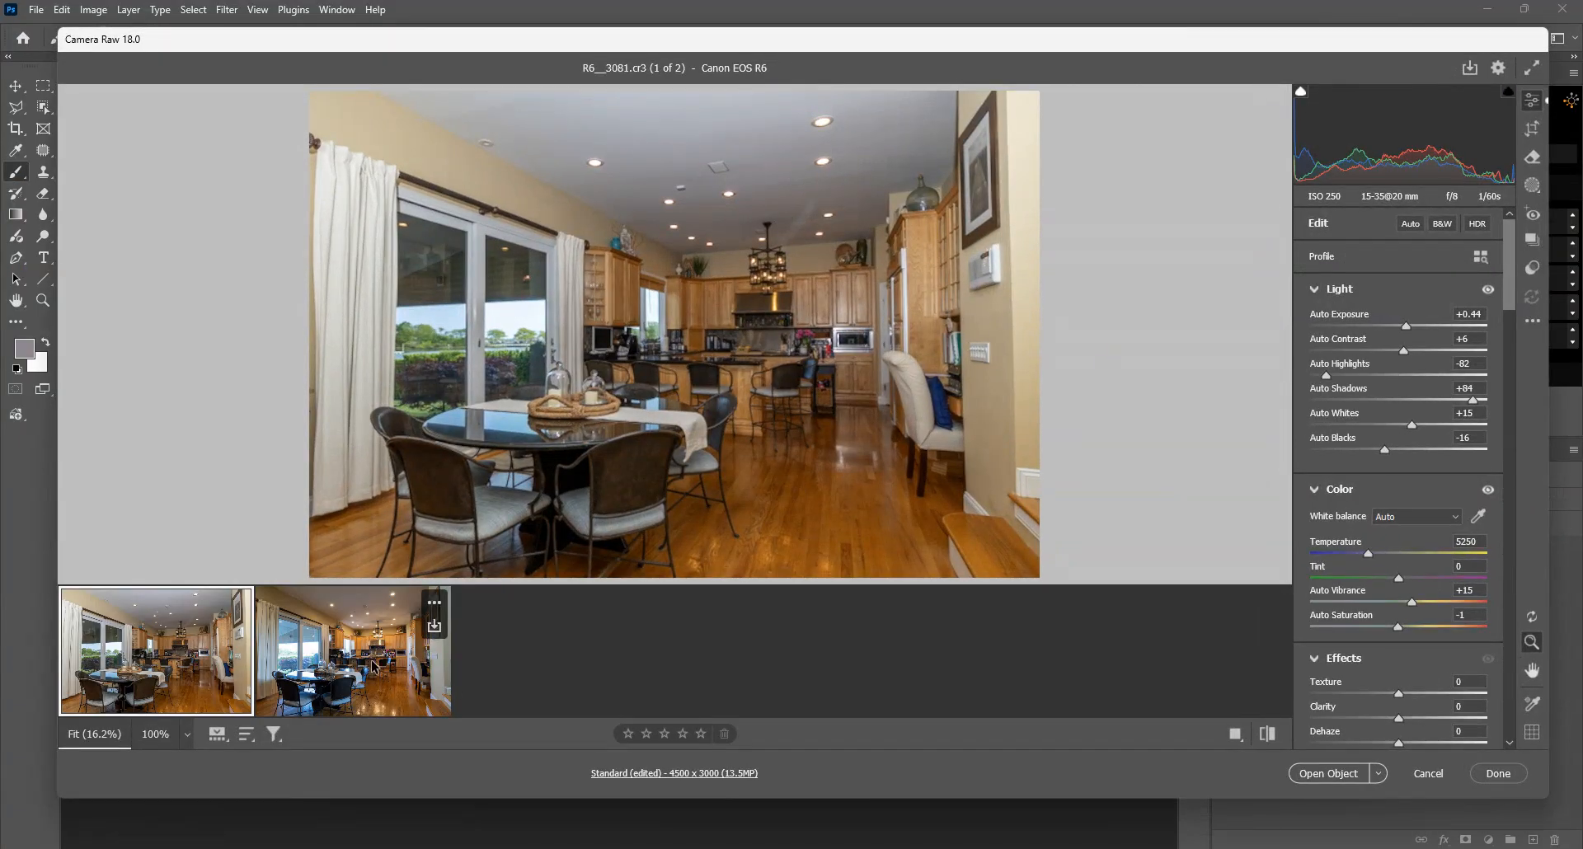
click(1411, 226)
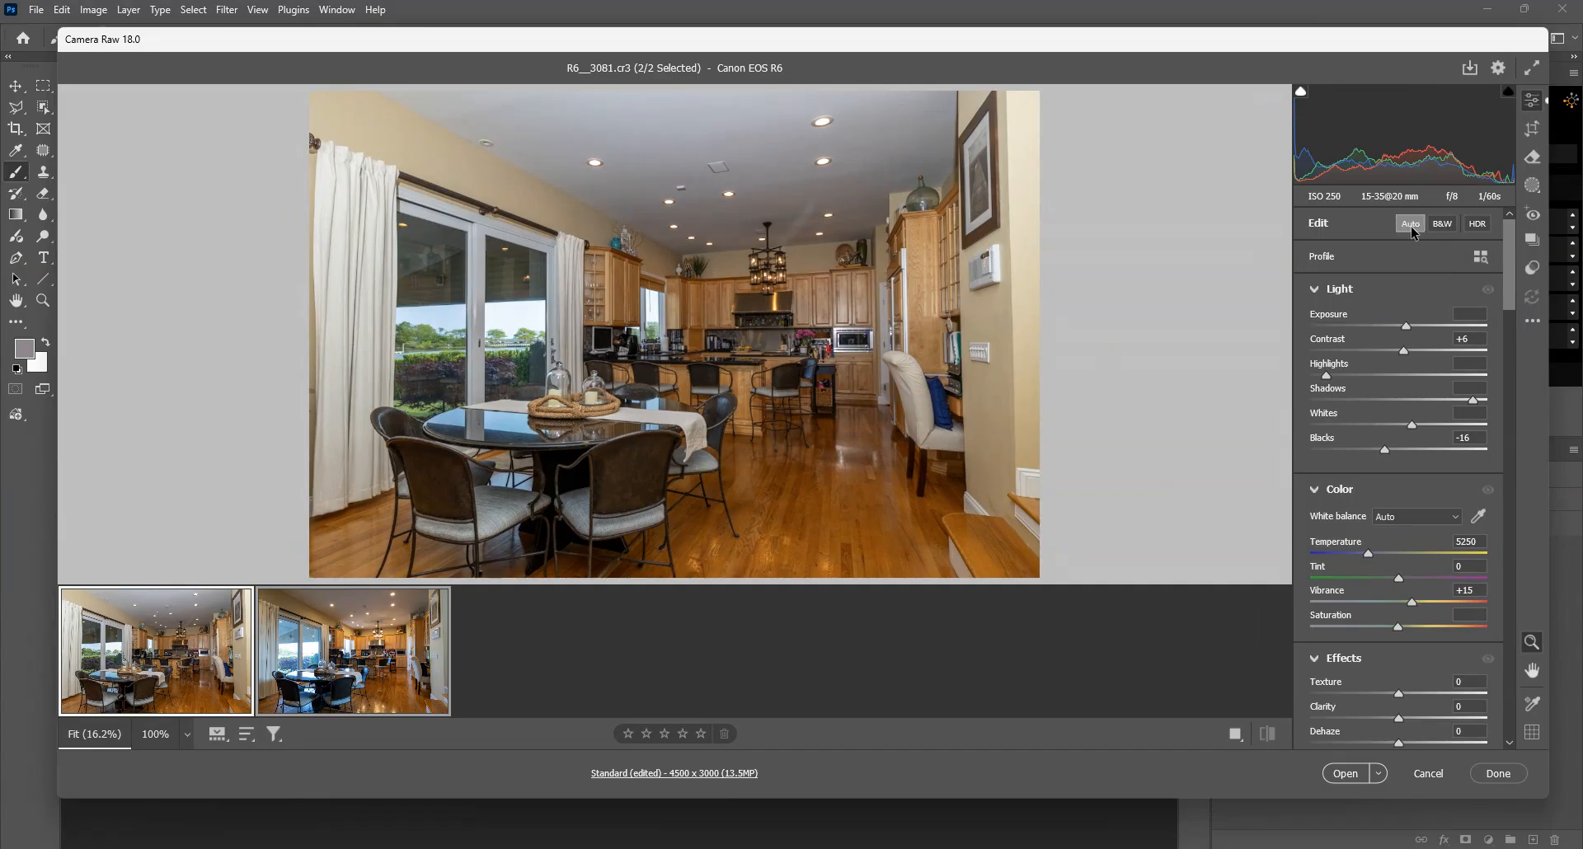
click(1411, 518)
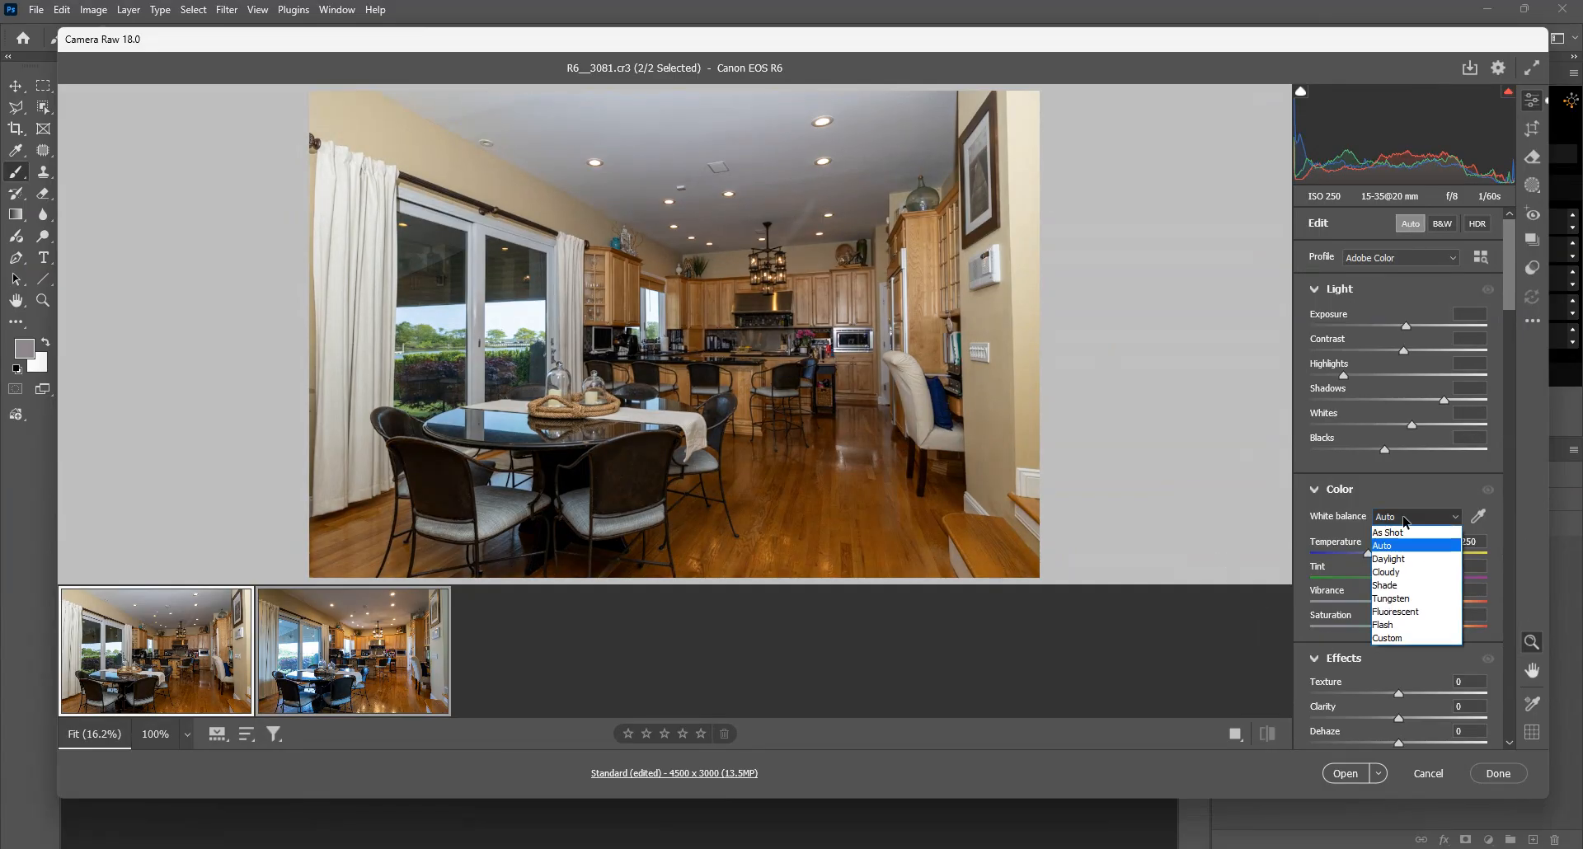
click(1390, 545)
click(1402, 515)
click(1398, 546)
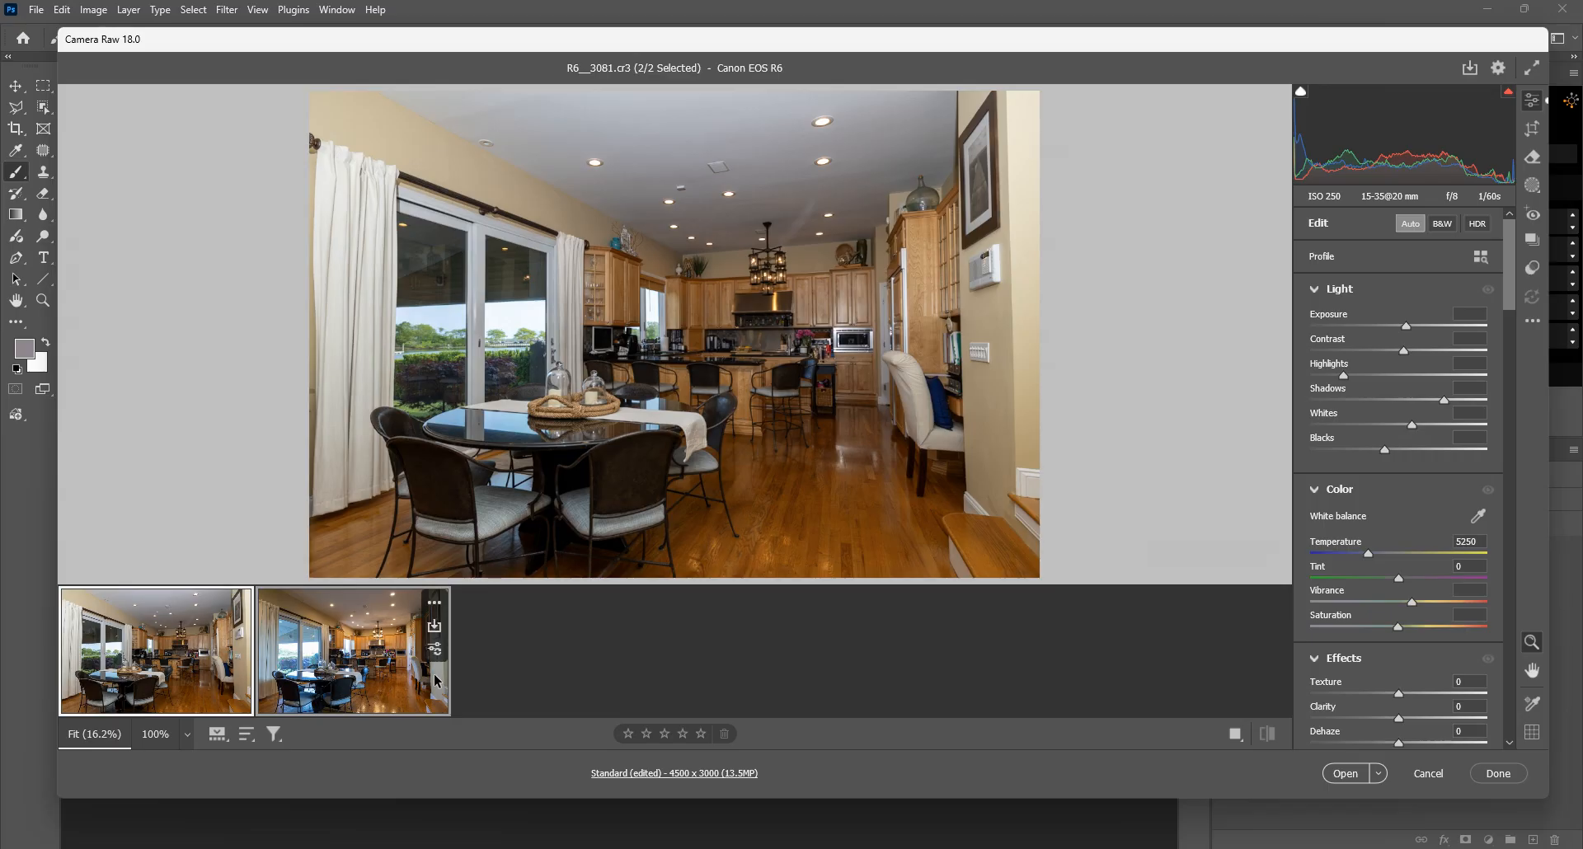
Step: Open both edited photos as normal images and stack them as layers in one document
click(1348, 777)
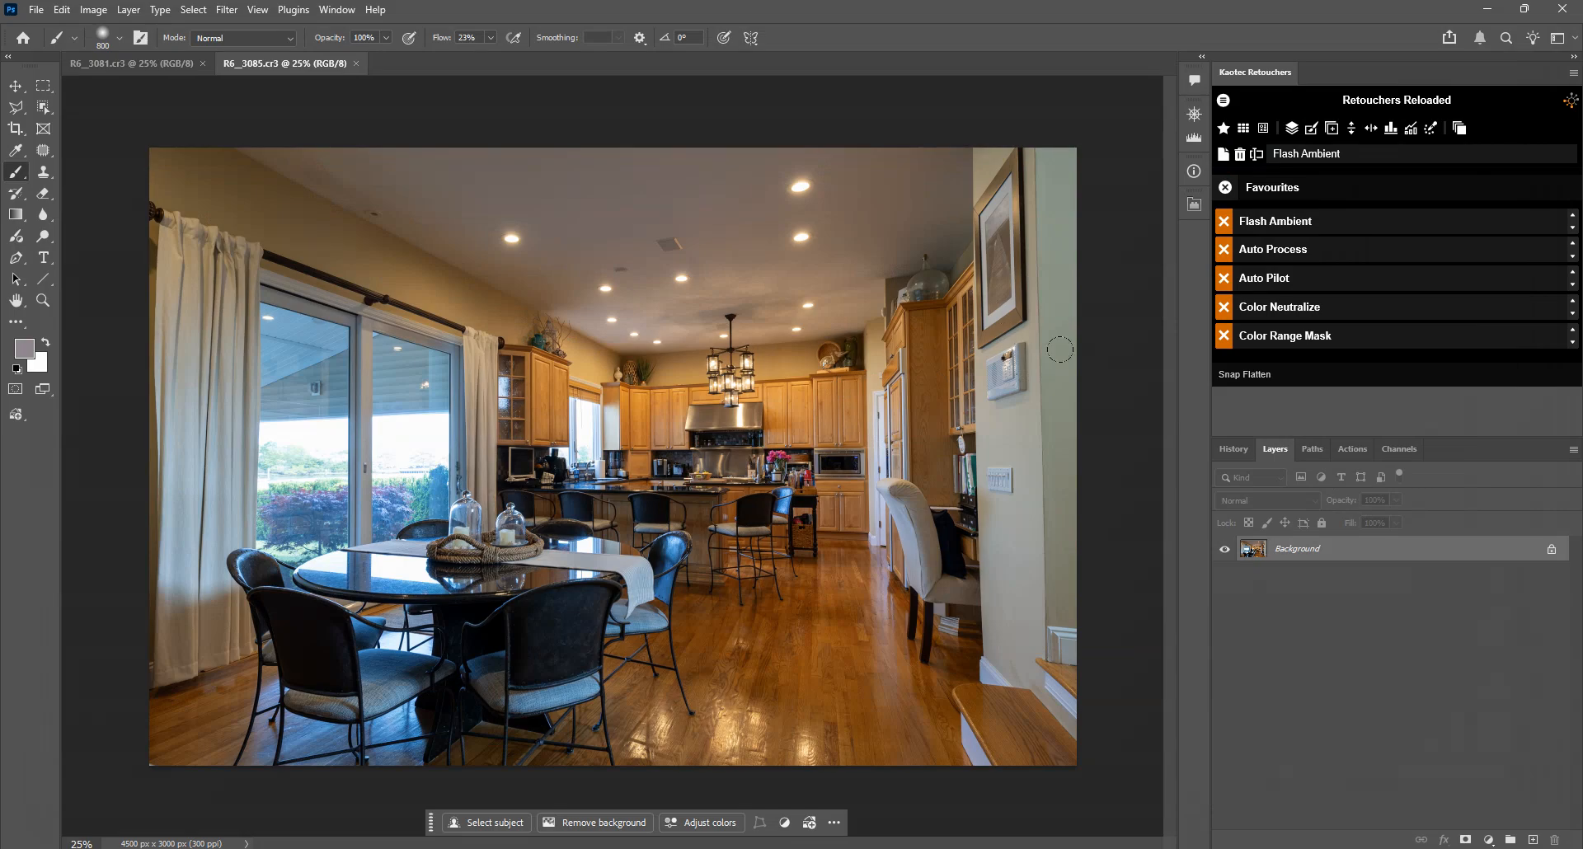
click(1459, 131)
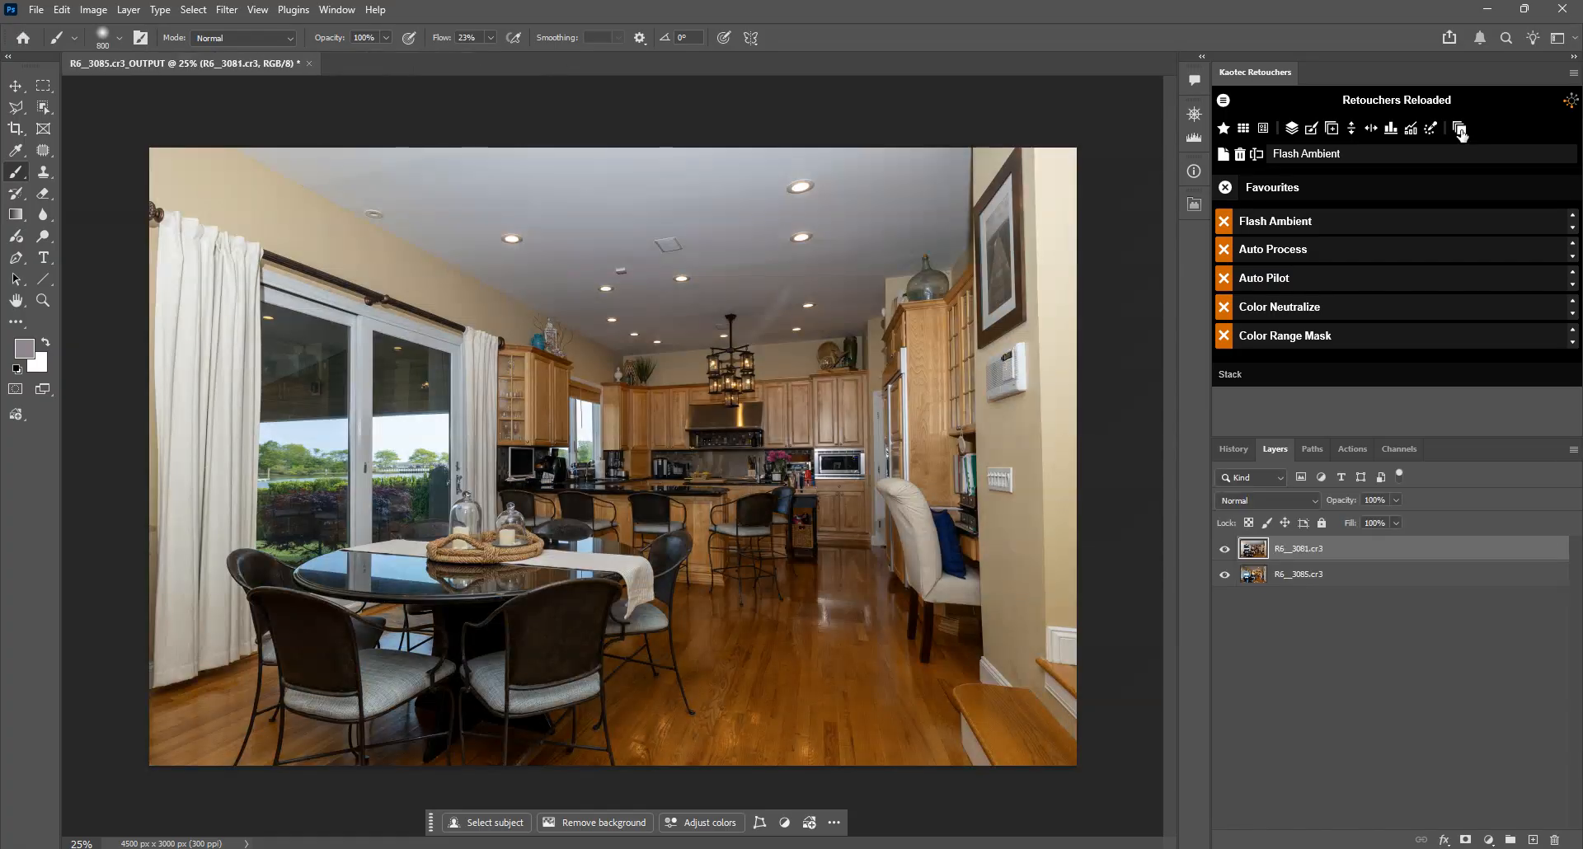
Step: Close the Favourites list and switch the retouching profile to Reloaded Profile and back to Flash Ambient
click(1226, 187)
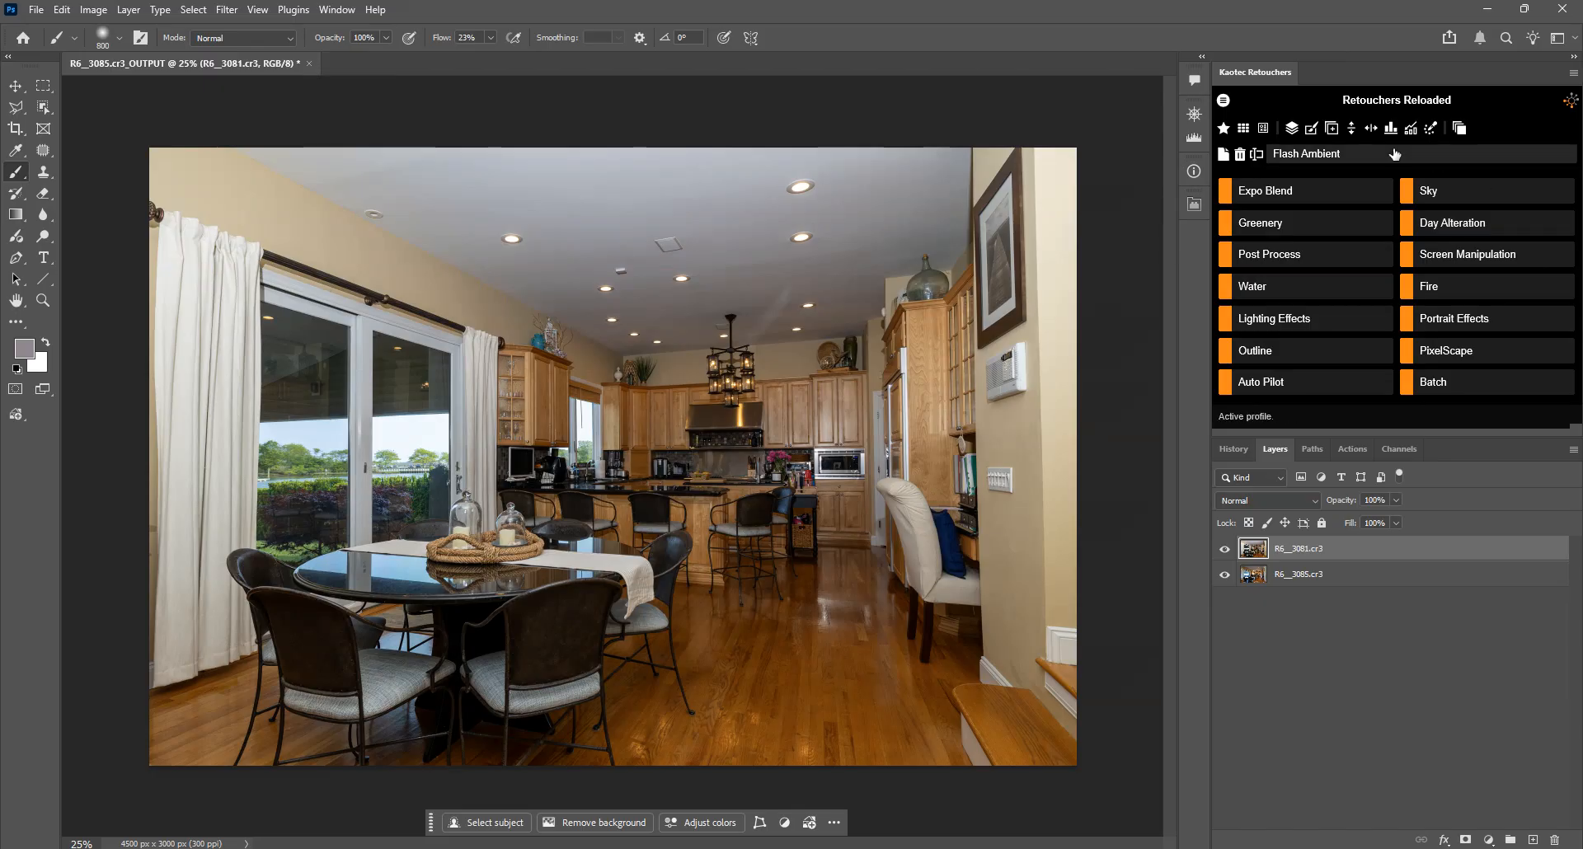
click(1299, 156)
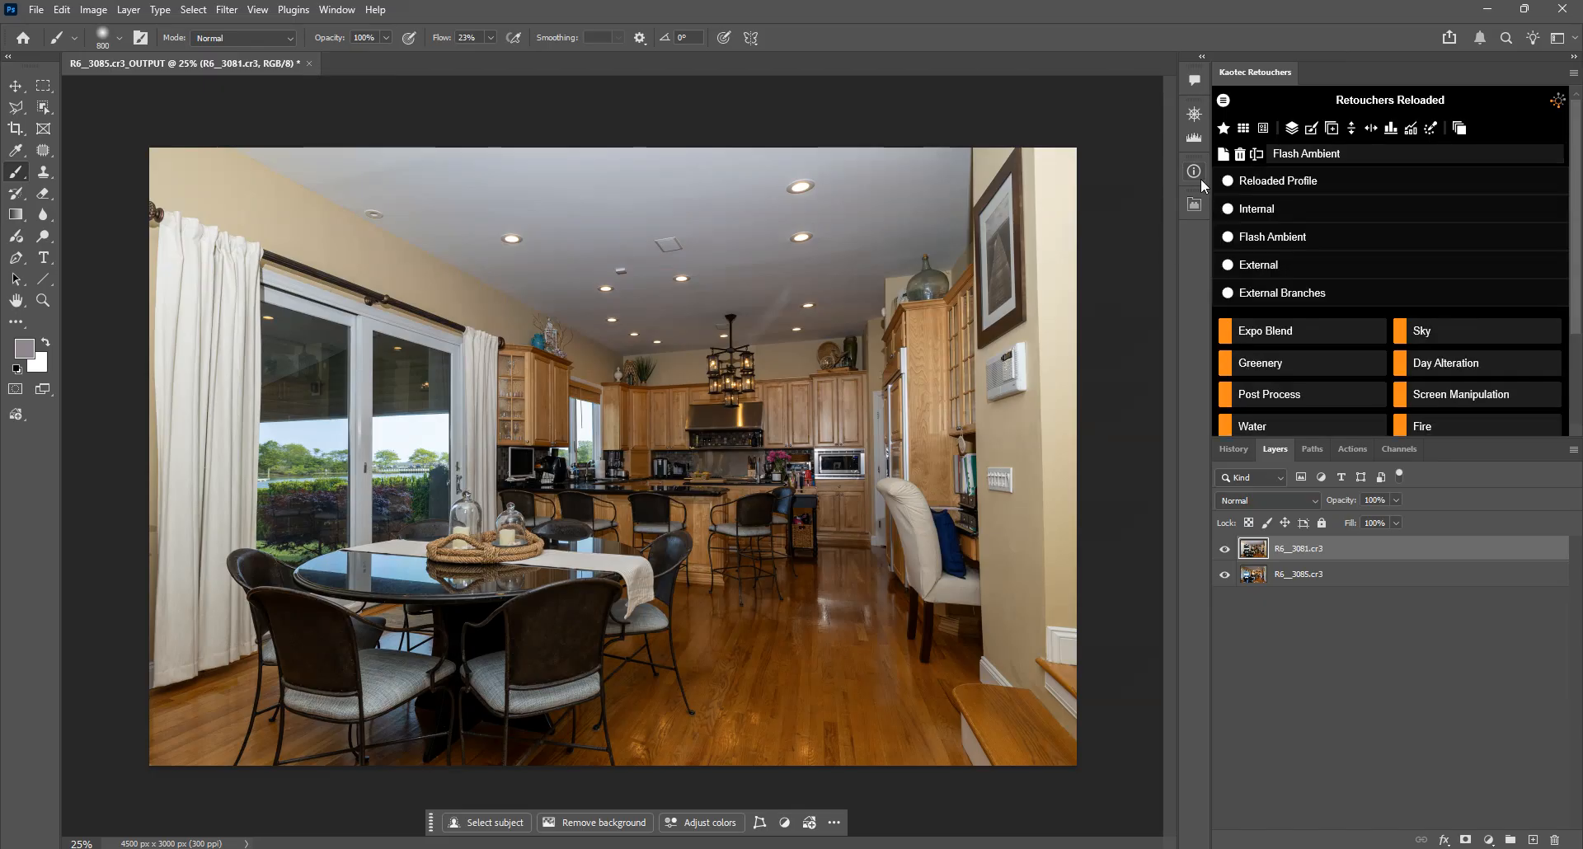
click(1295, 183)
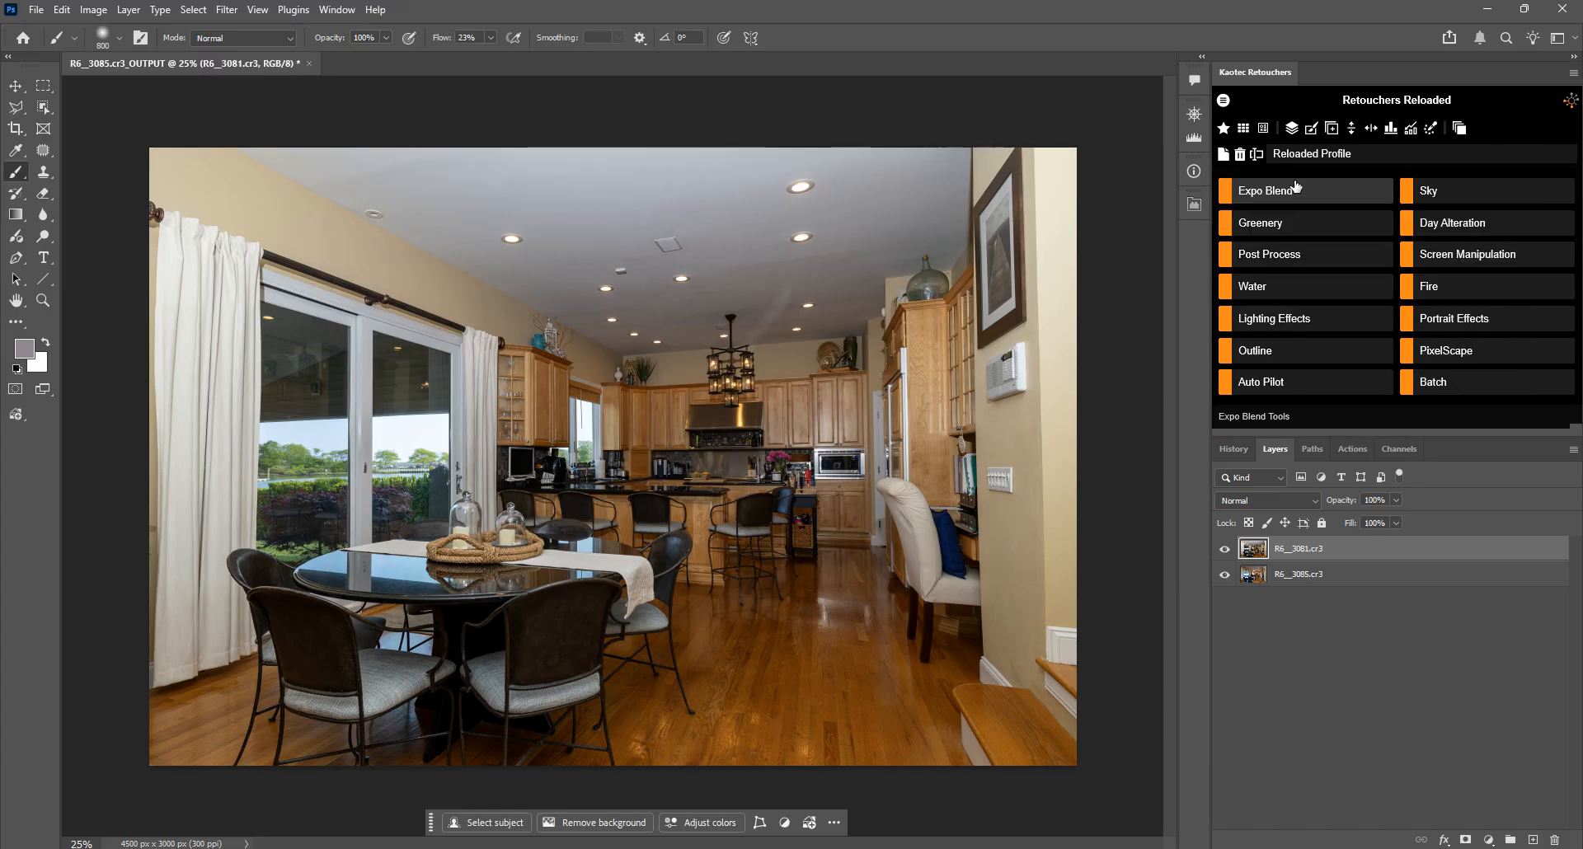
click(1329, 154)
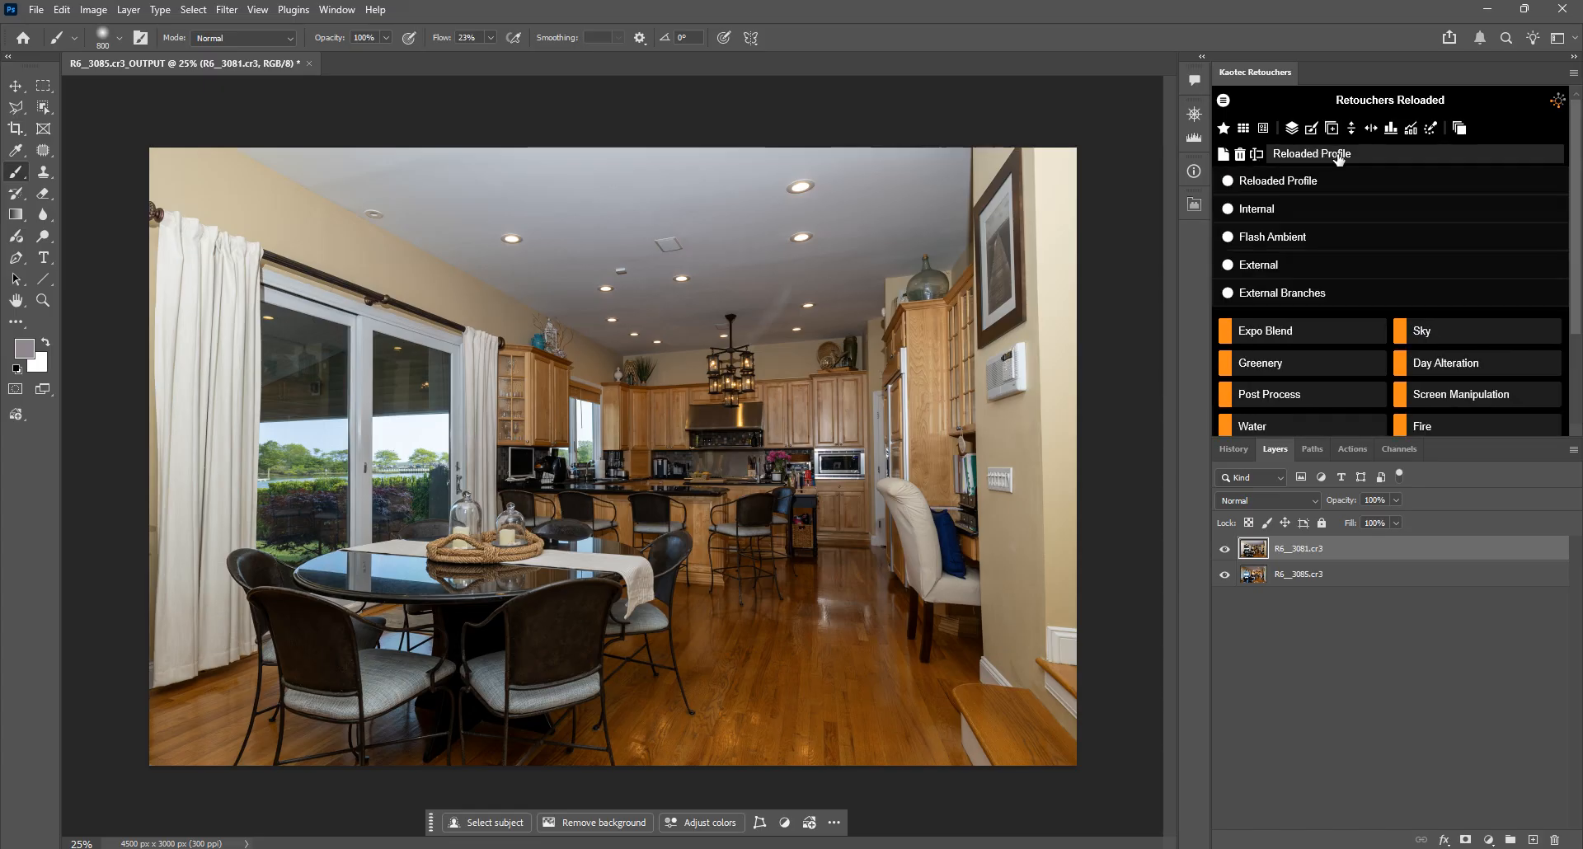
click(1286, 239)
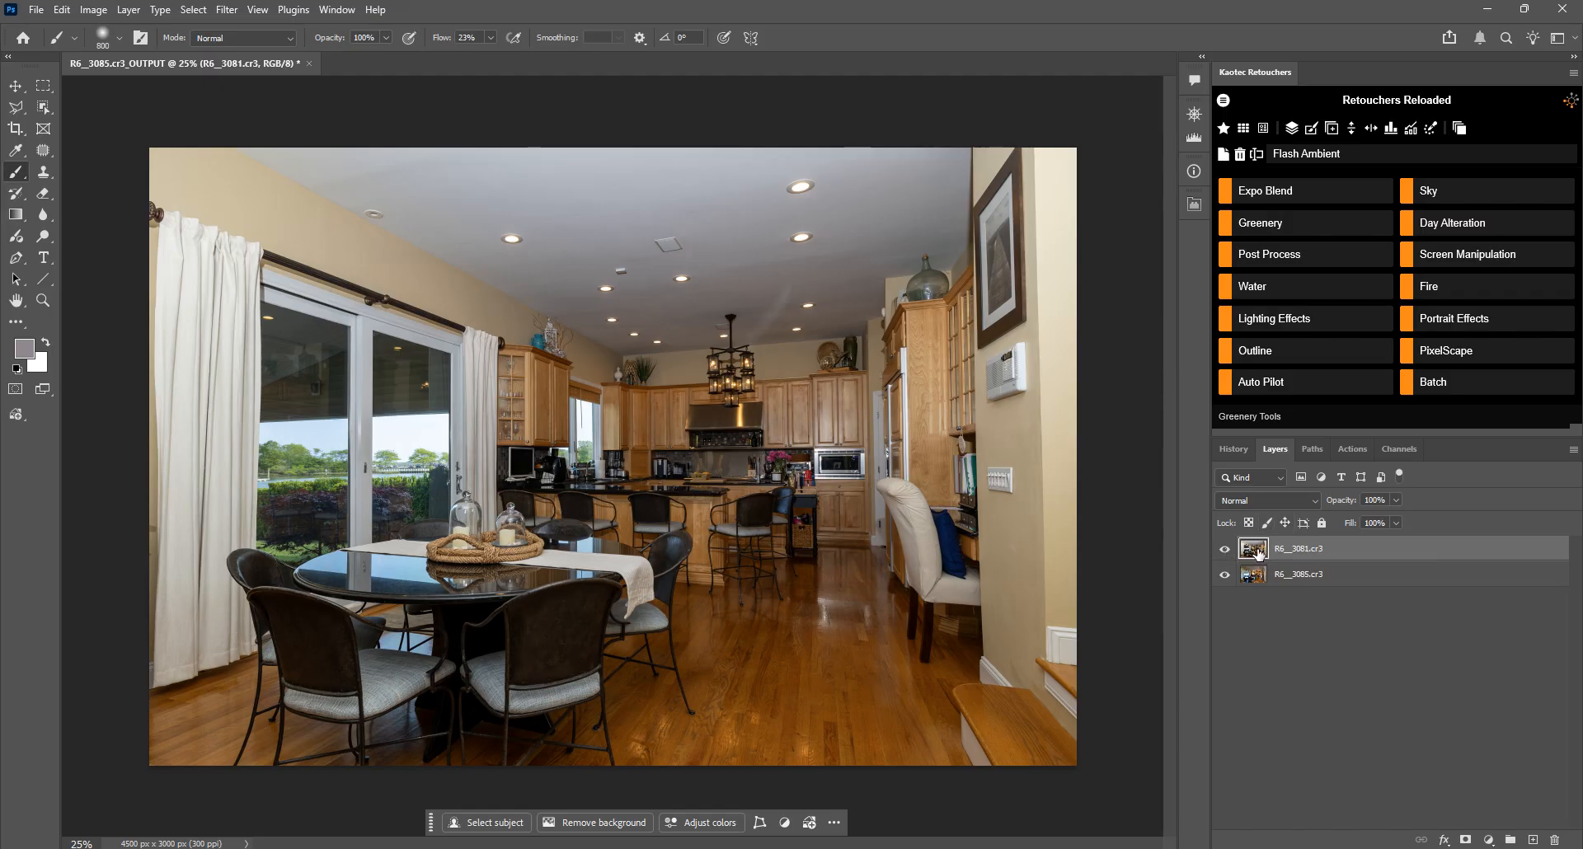
Step: Place the R6__3081.cr3 layer beneath R6__3085.cr3 and run the Flash Ambient favourite with R6__3085.cr3 selected
drag(1255, 550, 1255, 587)
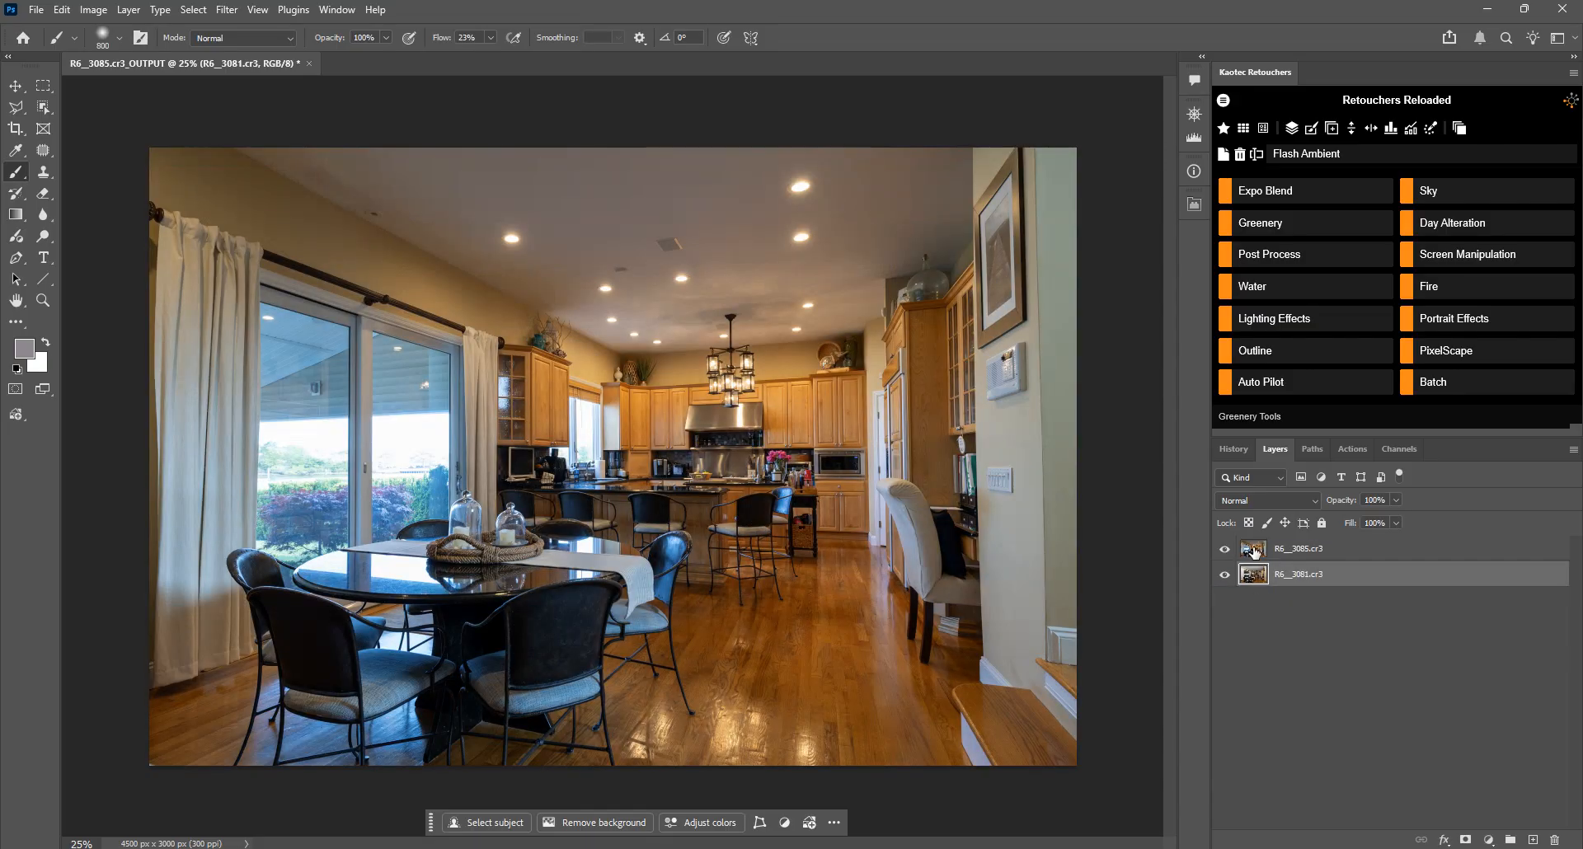
click(1288, 550)
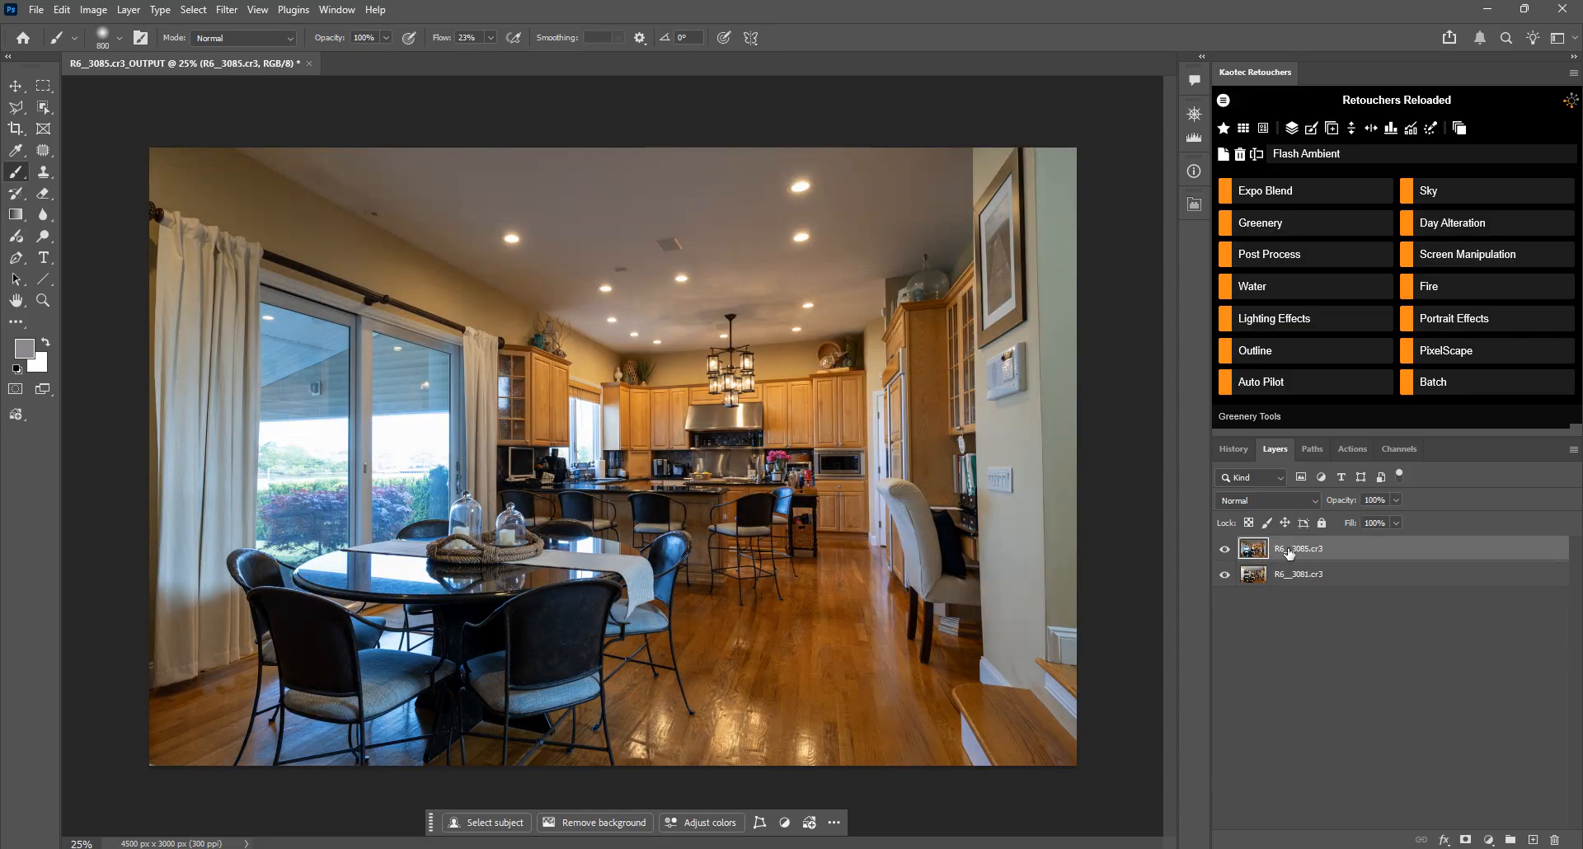
click(1225, 131)
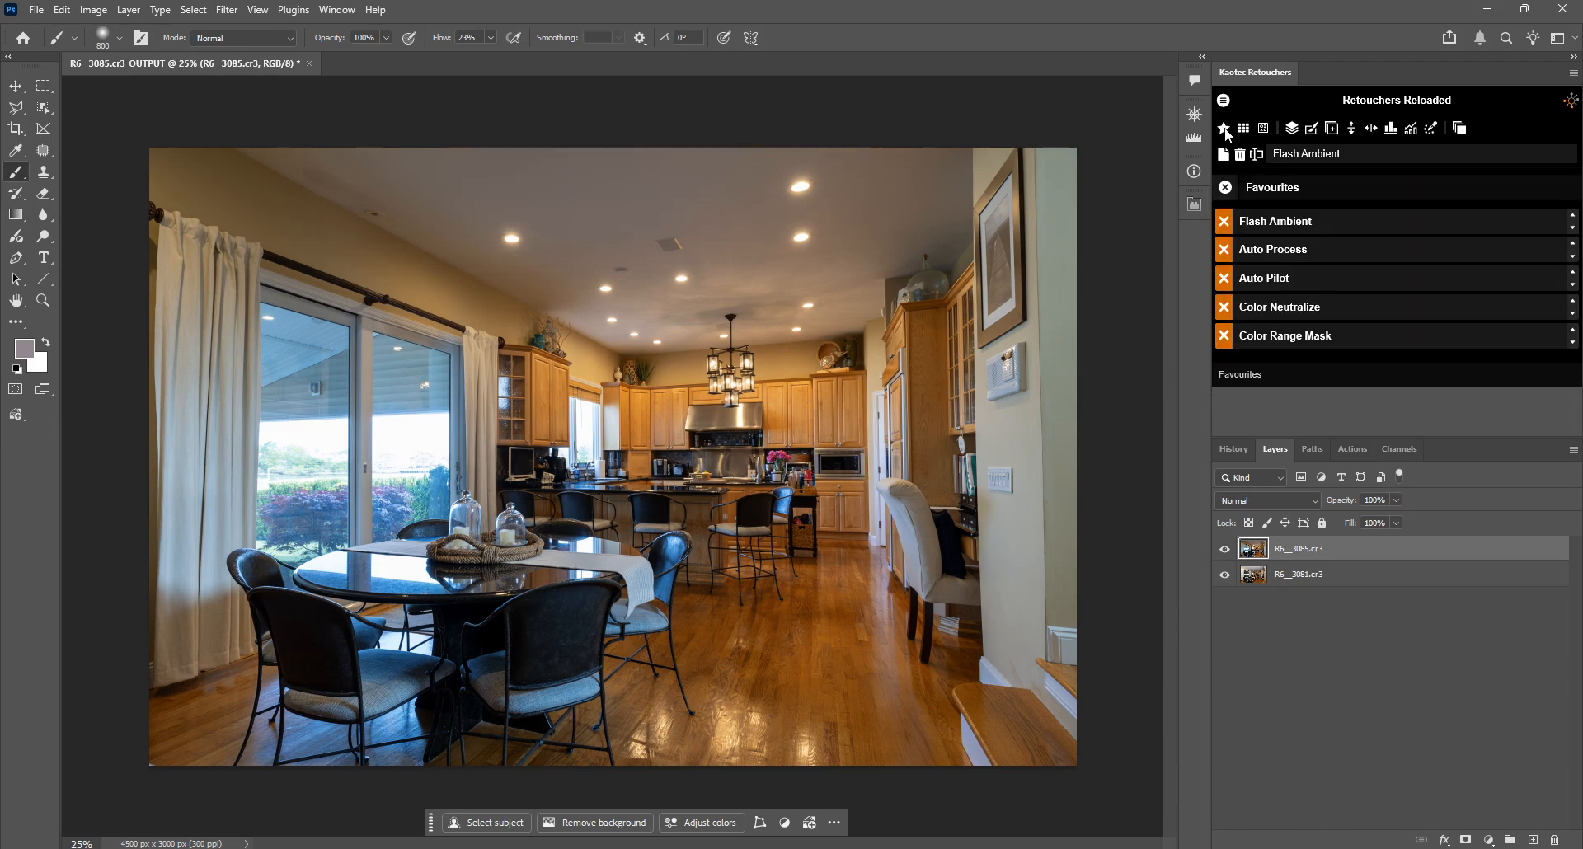
click(1301, 223)
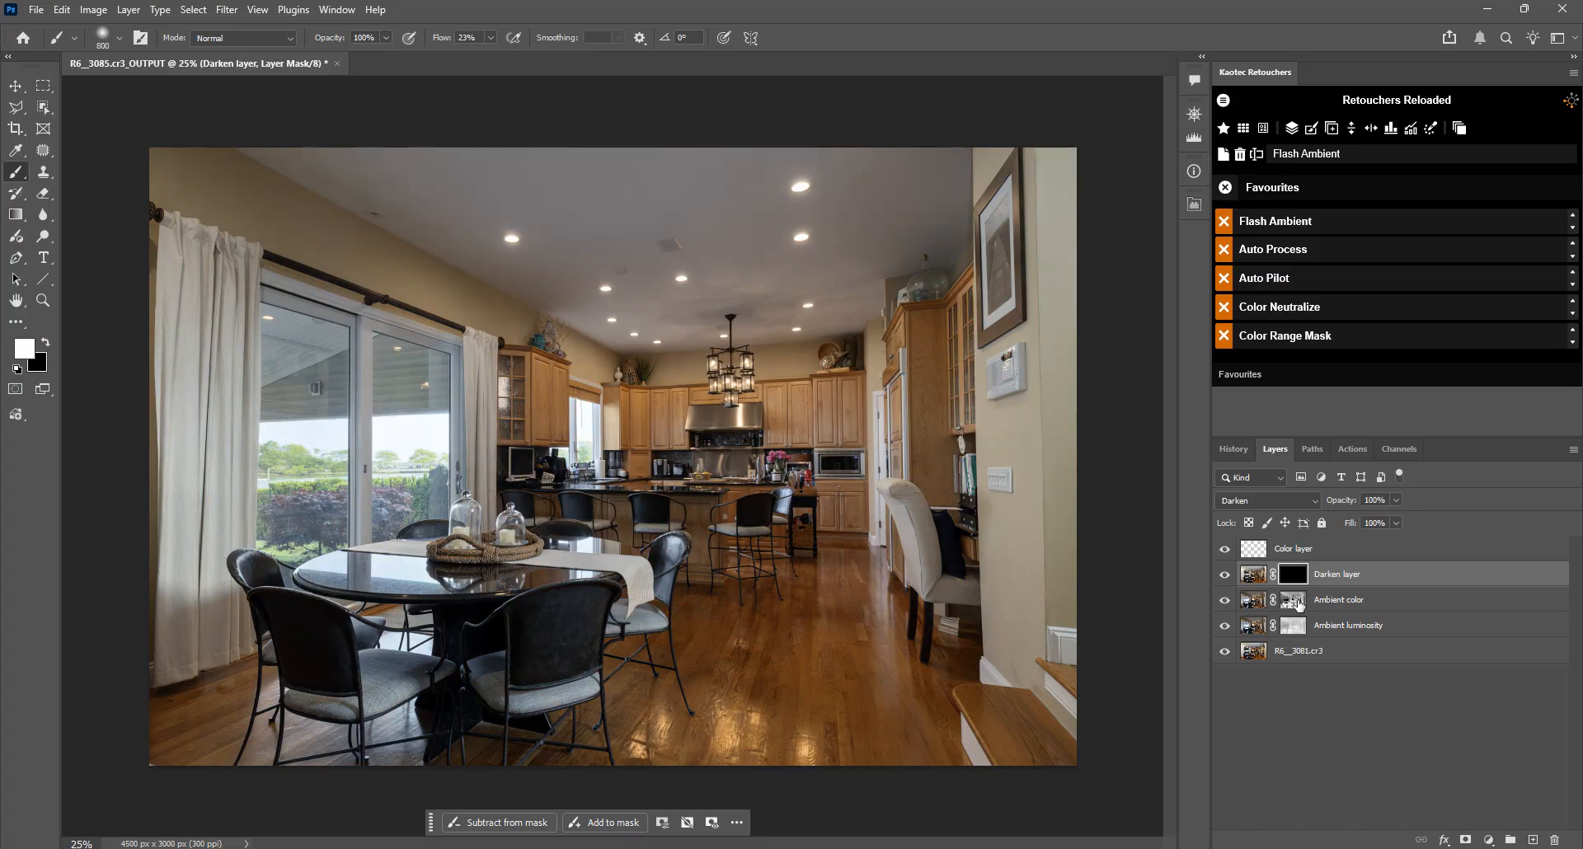
Step: Try a lower opacity on the Ambient color layer and set it back to 100%
click(1294, 602)
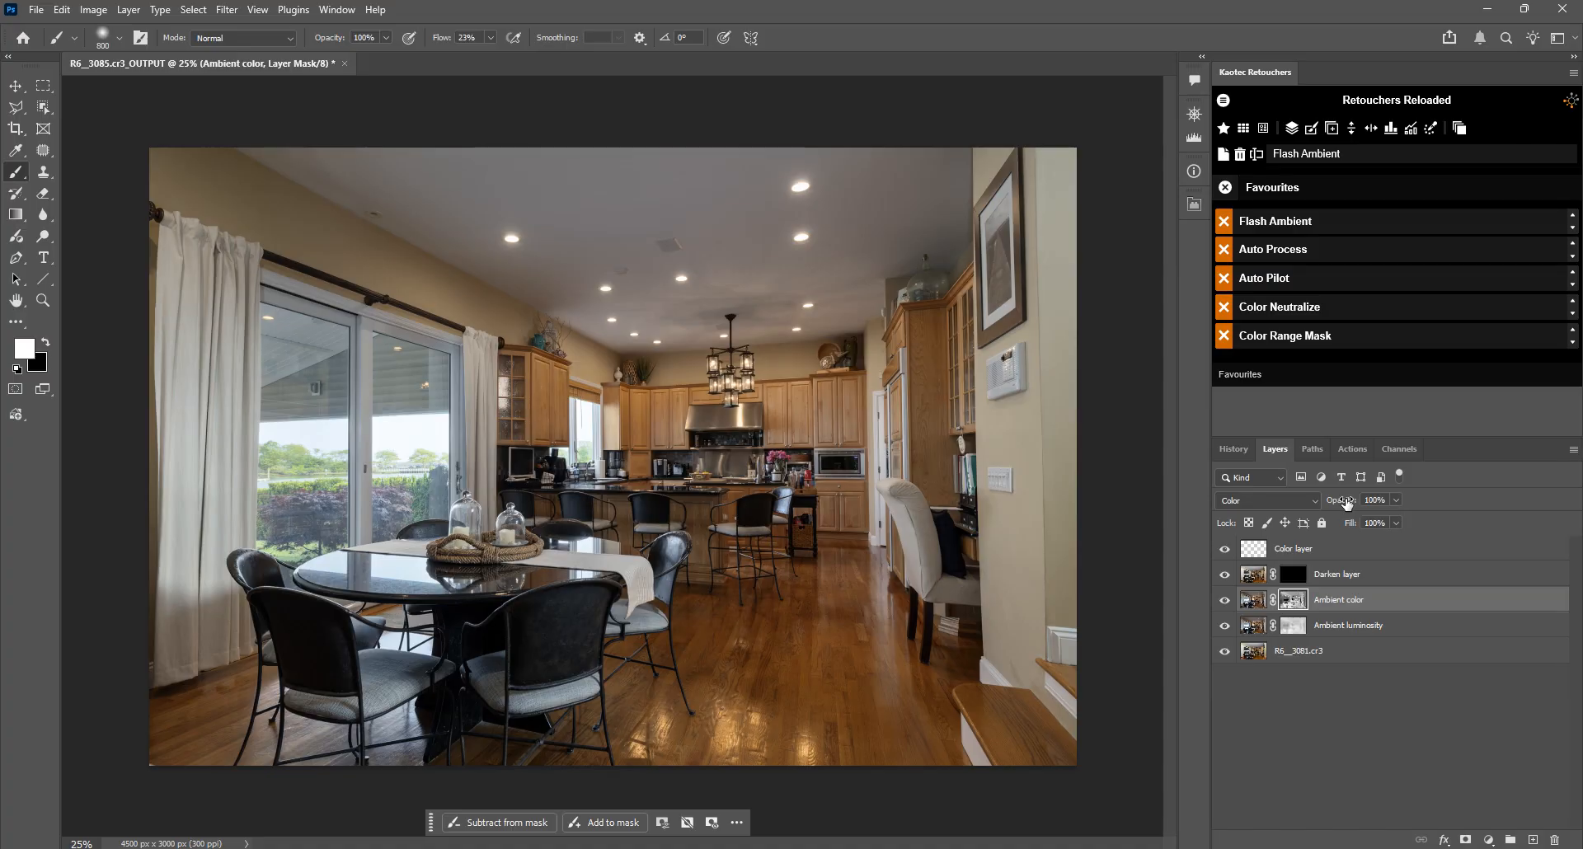
drag(1347, 502, 1226, 507)
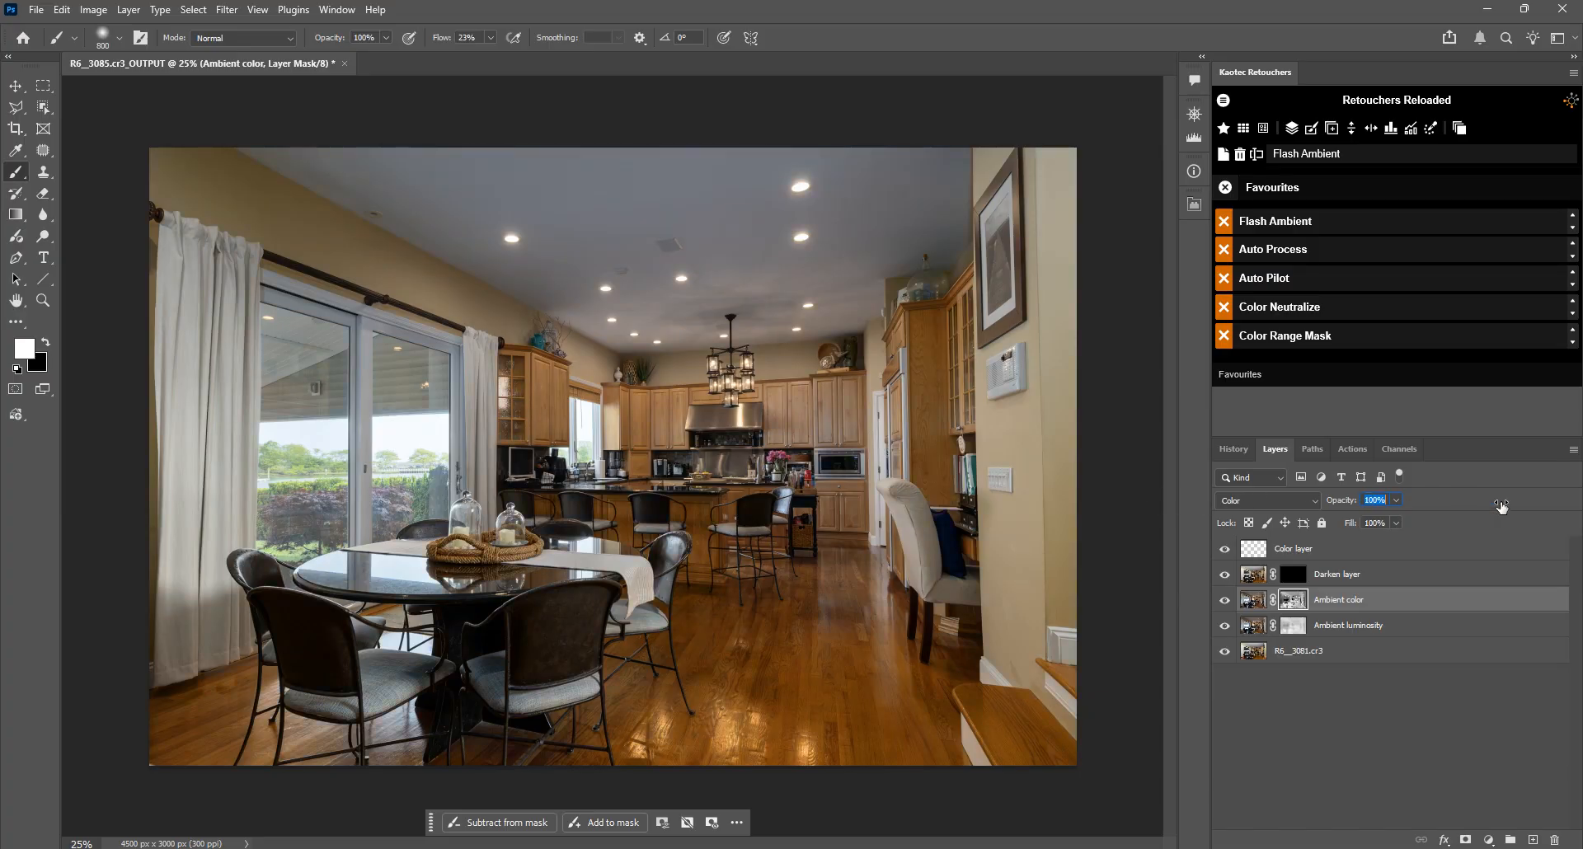
text(100)
key(Return)
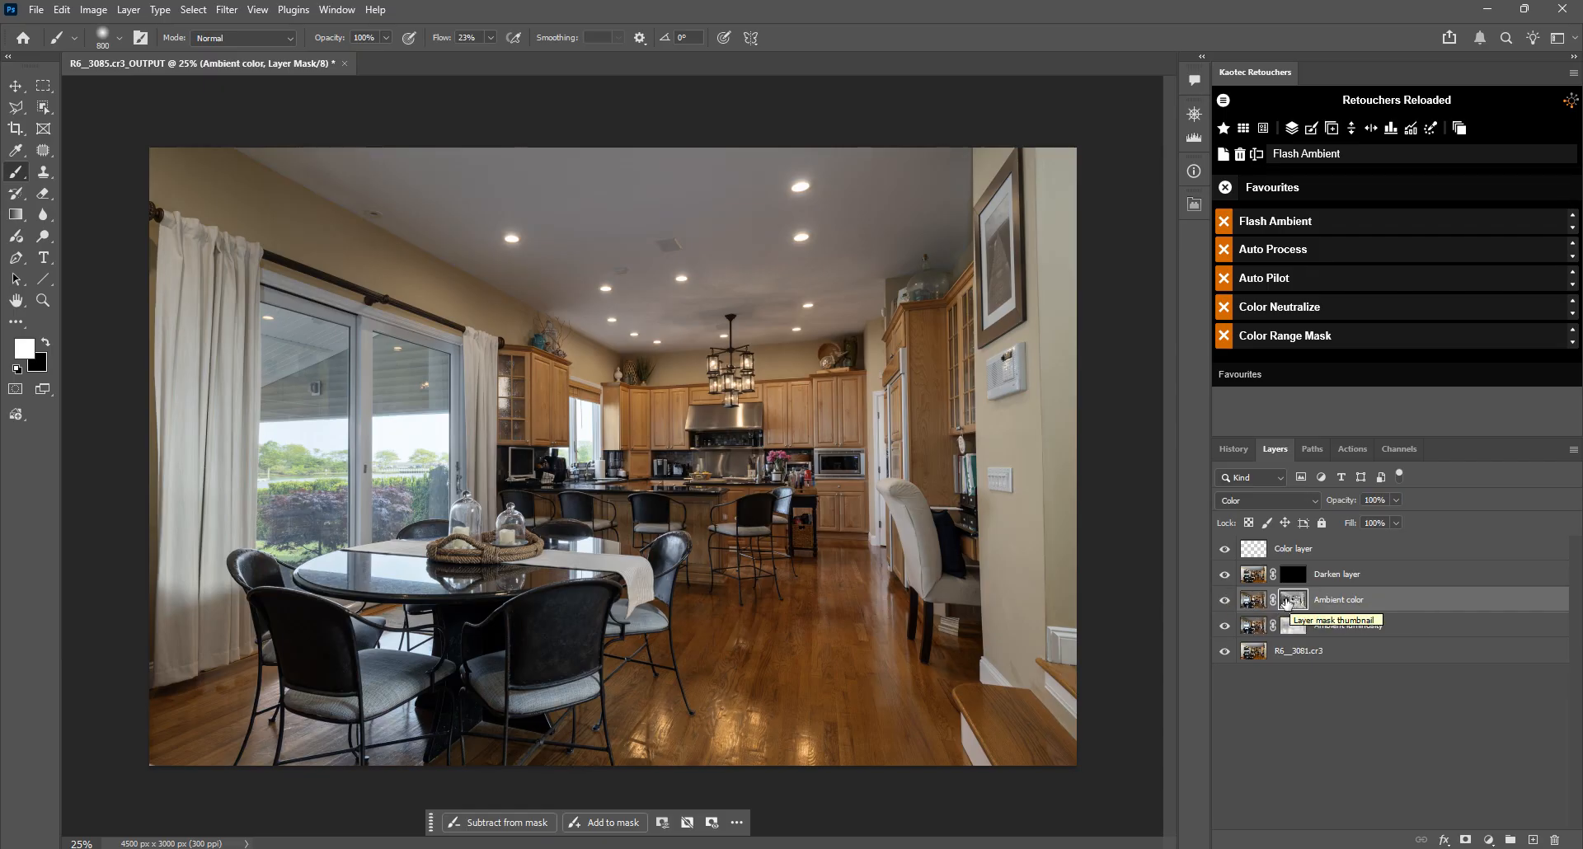
Step: Compare the kitchen cabinets and the whole room with the Ambient color layer hidden and shown
scroll(854, 404, up, 6)
drag(851, 478, 849, 362)
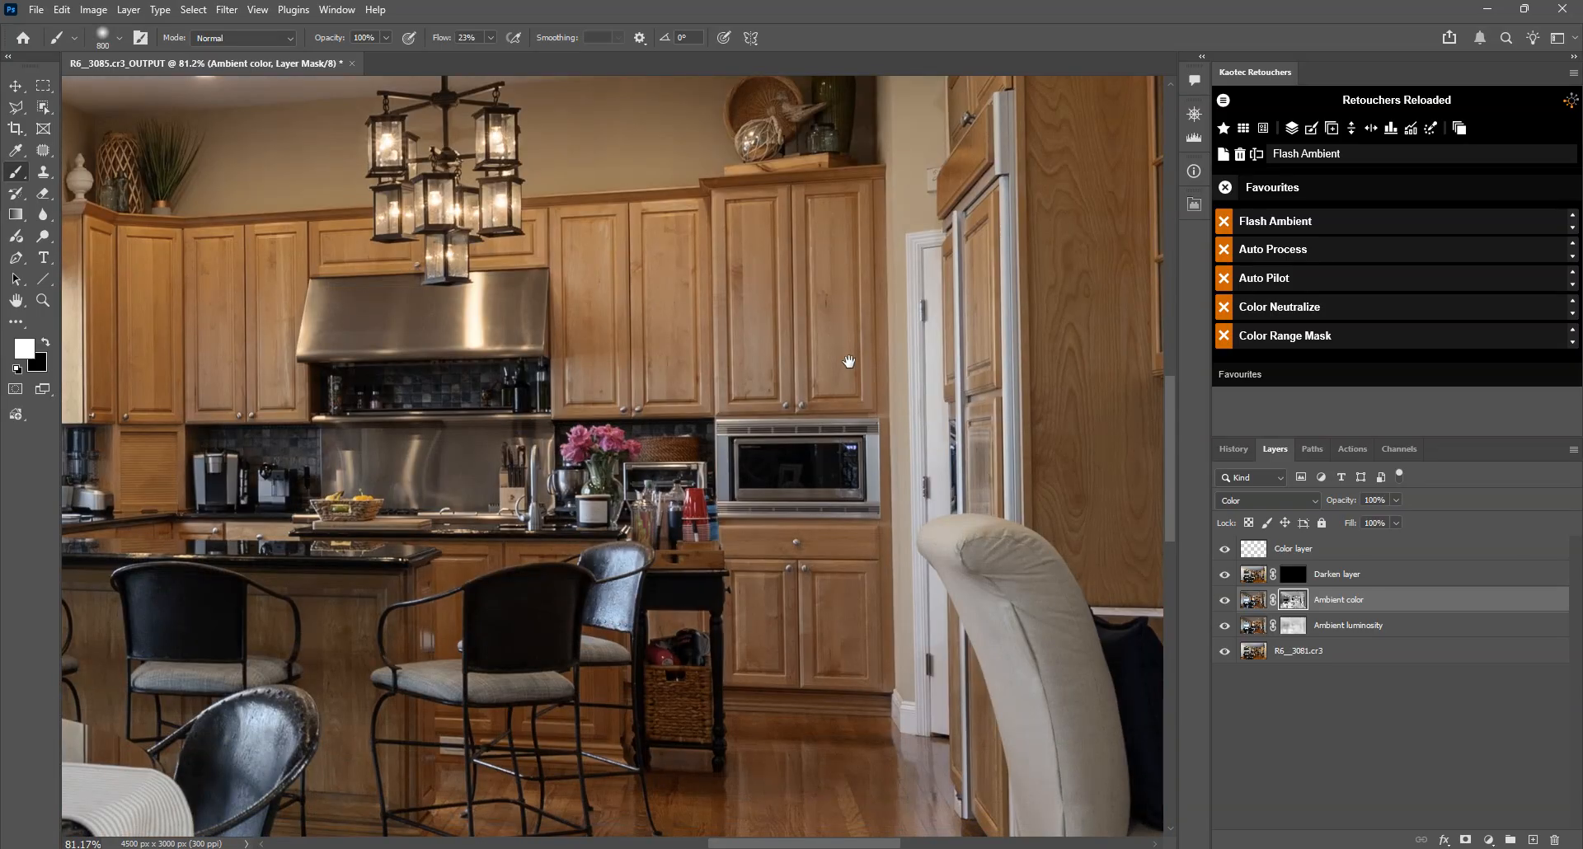
click(1224, 599)
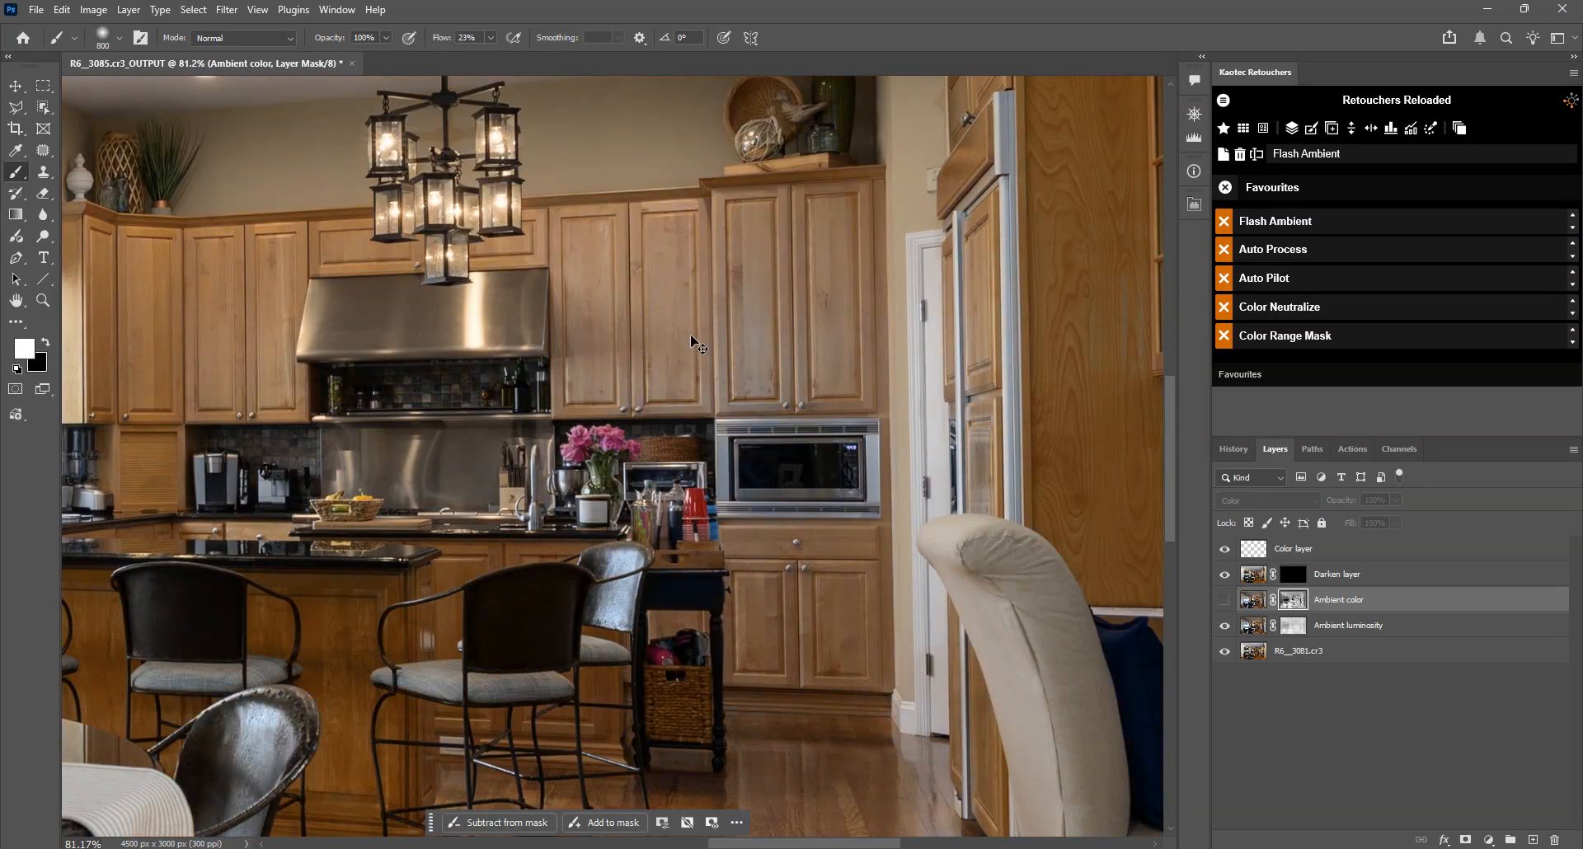
click(1226, 601)
click(1225, 600)
click(1225, 601)
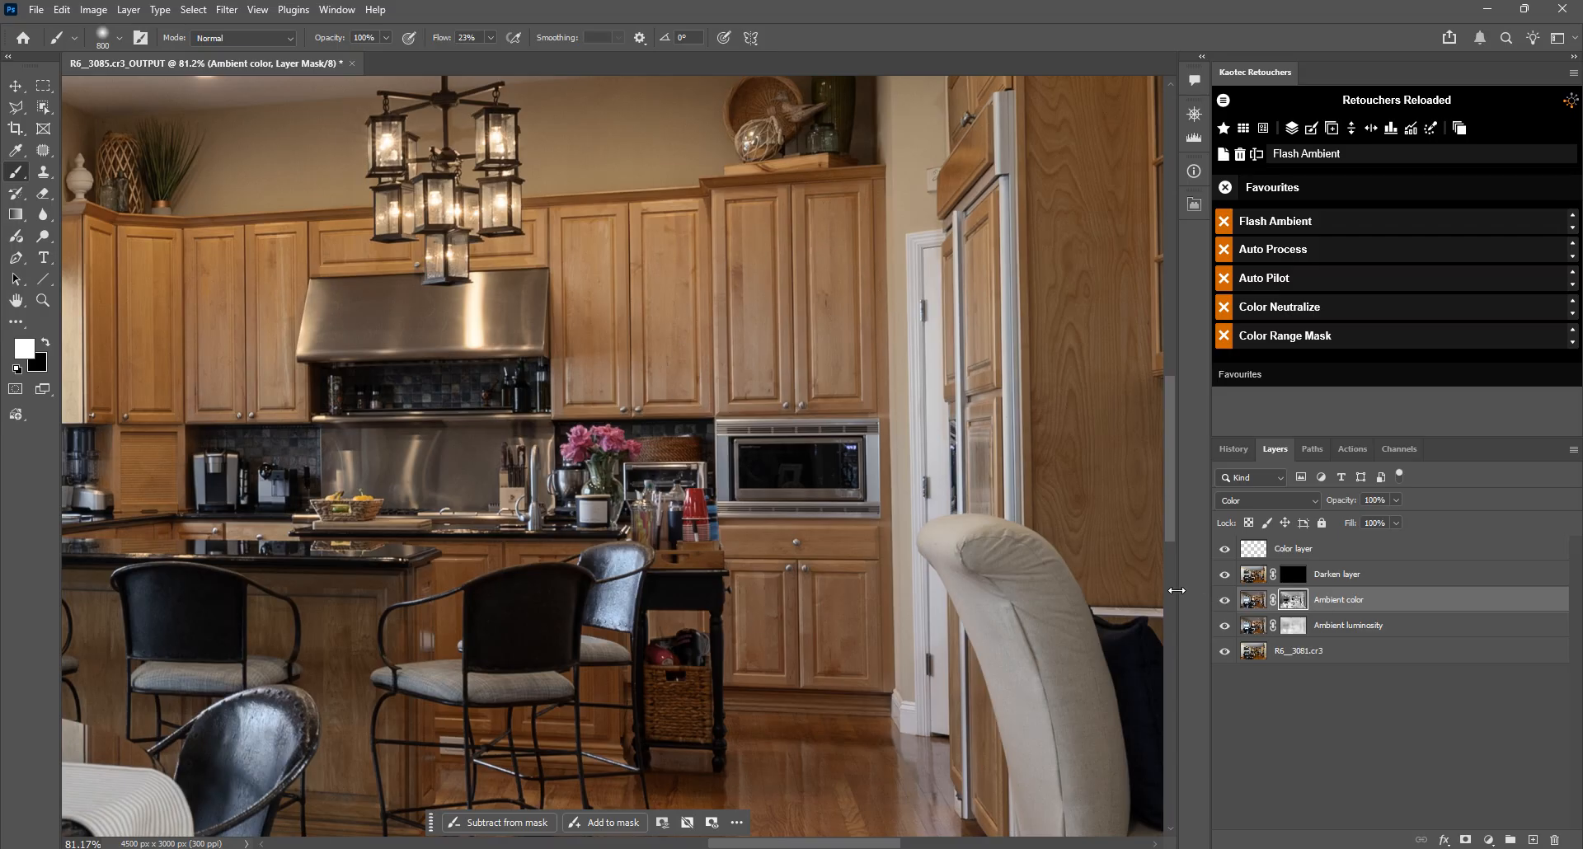
scroll(661, 319, down, 4)
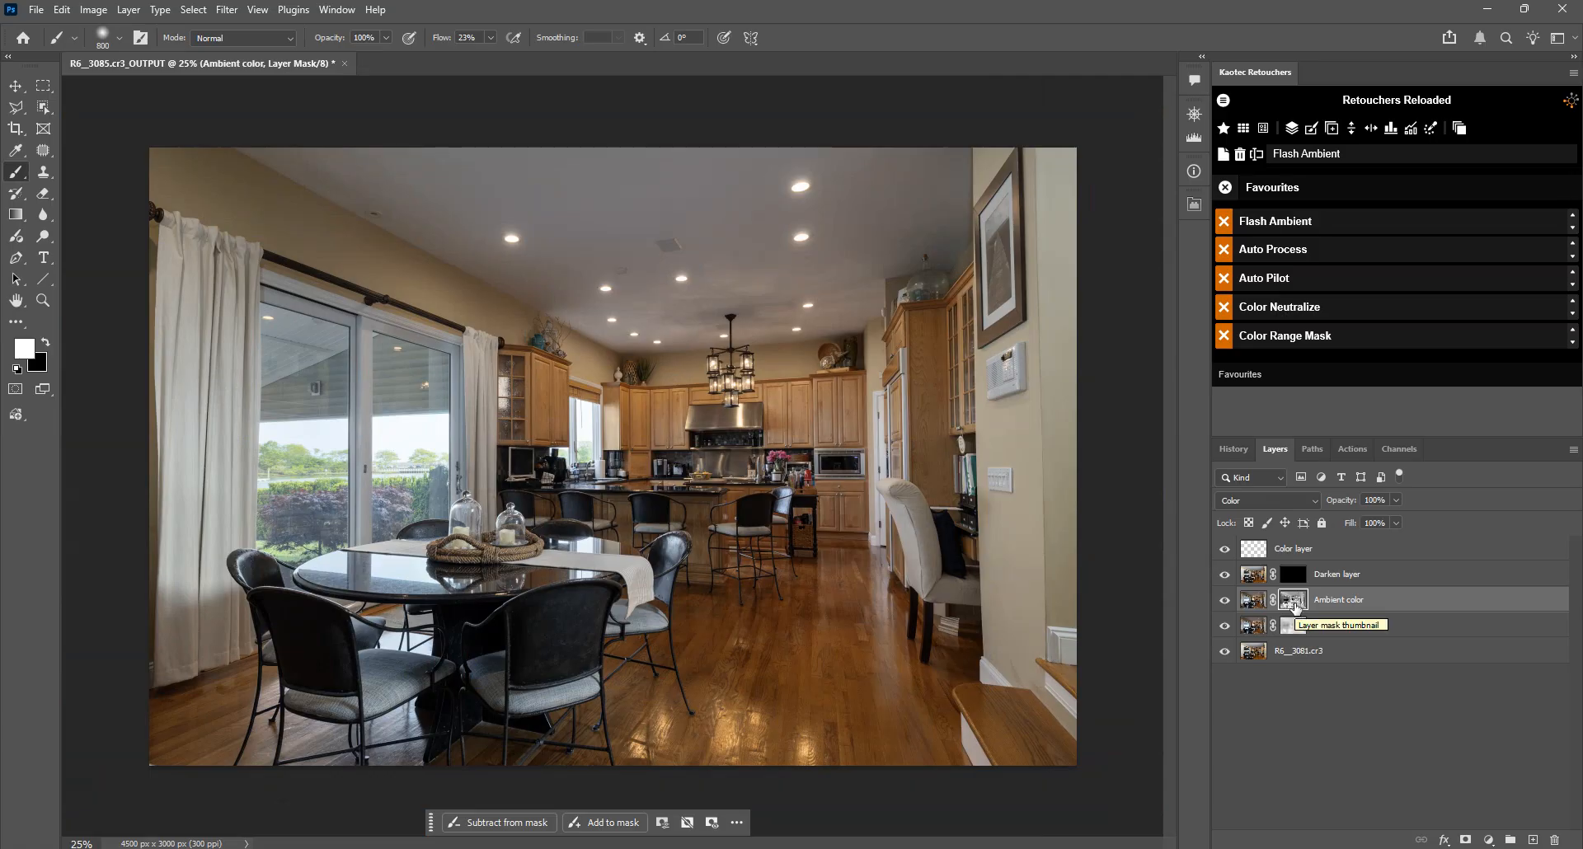
click(1225, 602)
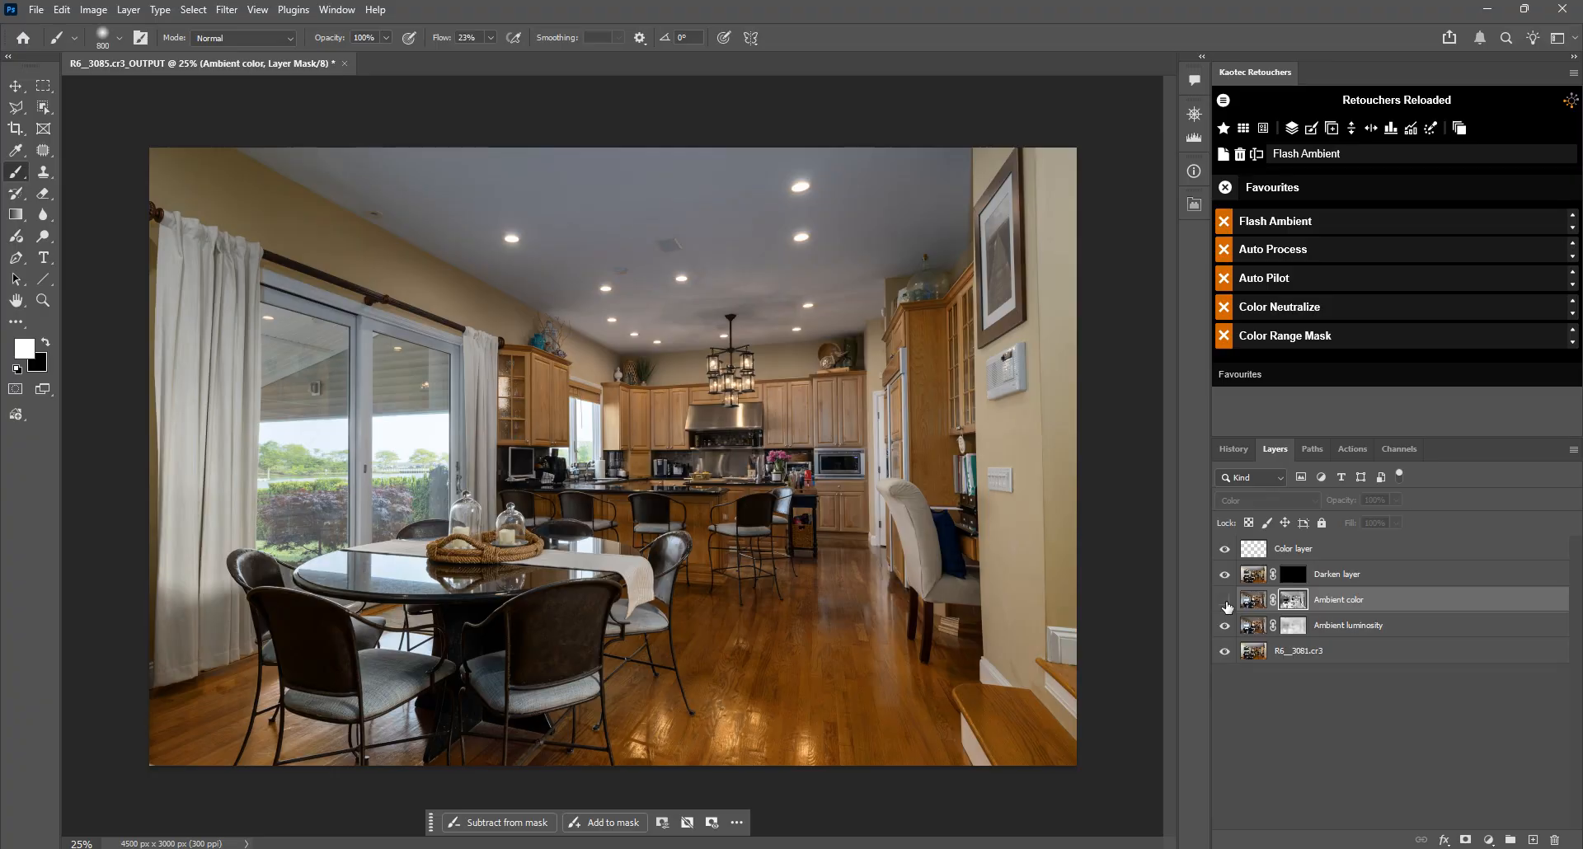
click(1225, 601)
click(1225, 602)
click(1225, 605)
Step: Set the density of the Ambient luminosity layer's mask to 0%
click(1291, 628)
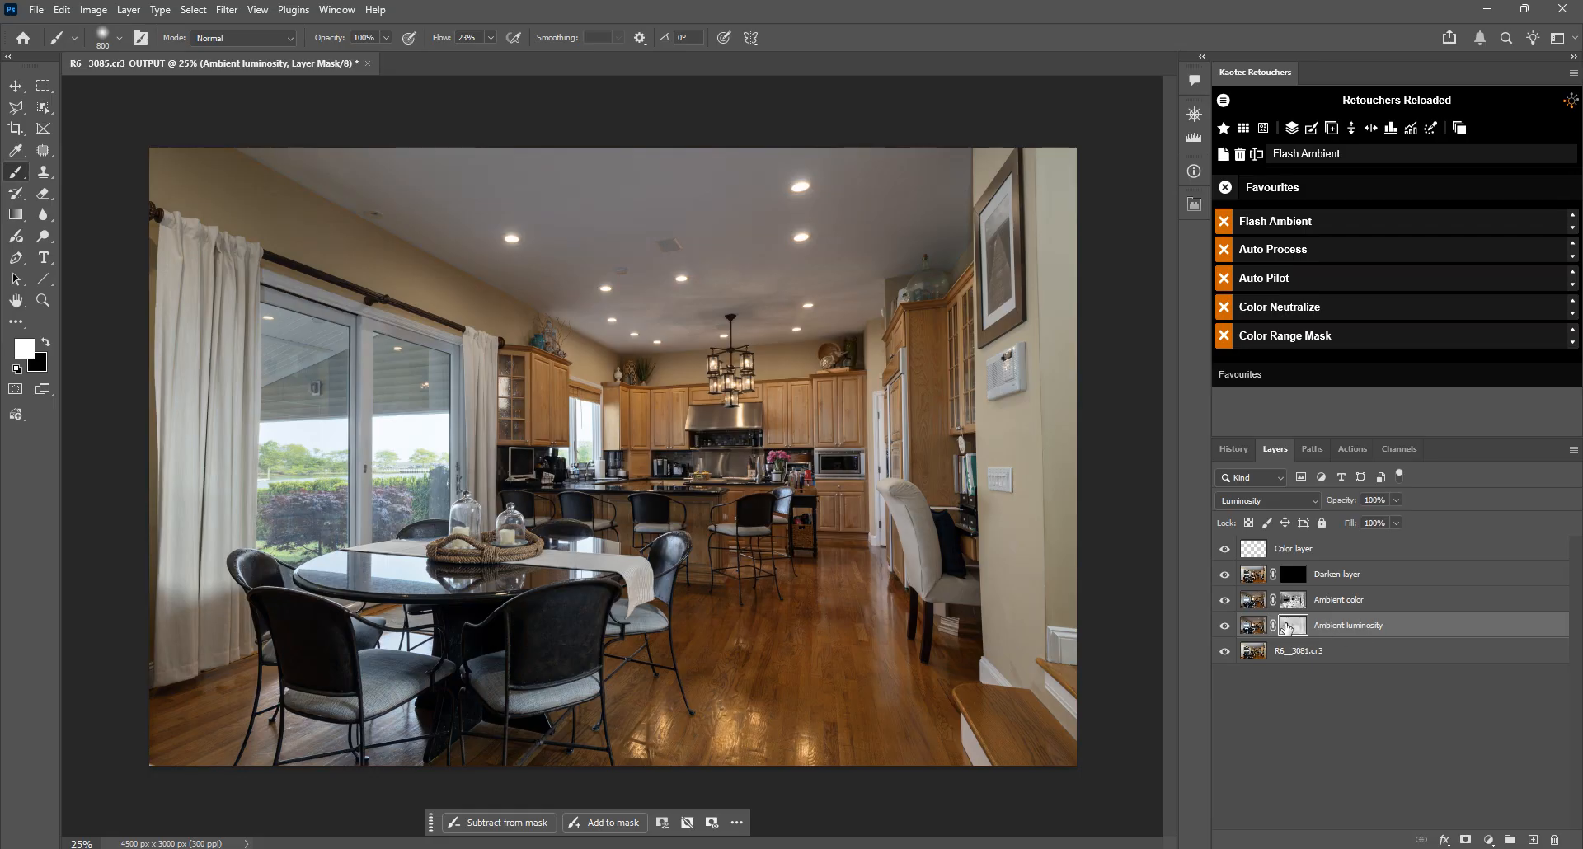
double_click(1293, 626)
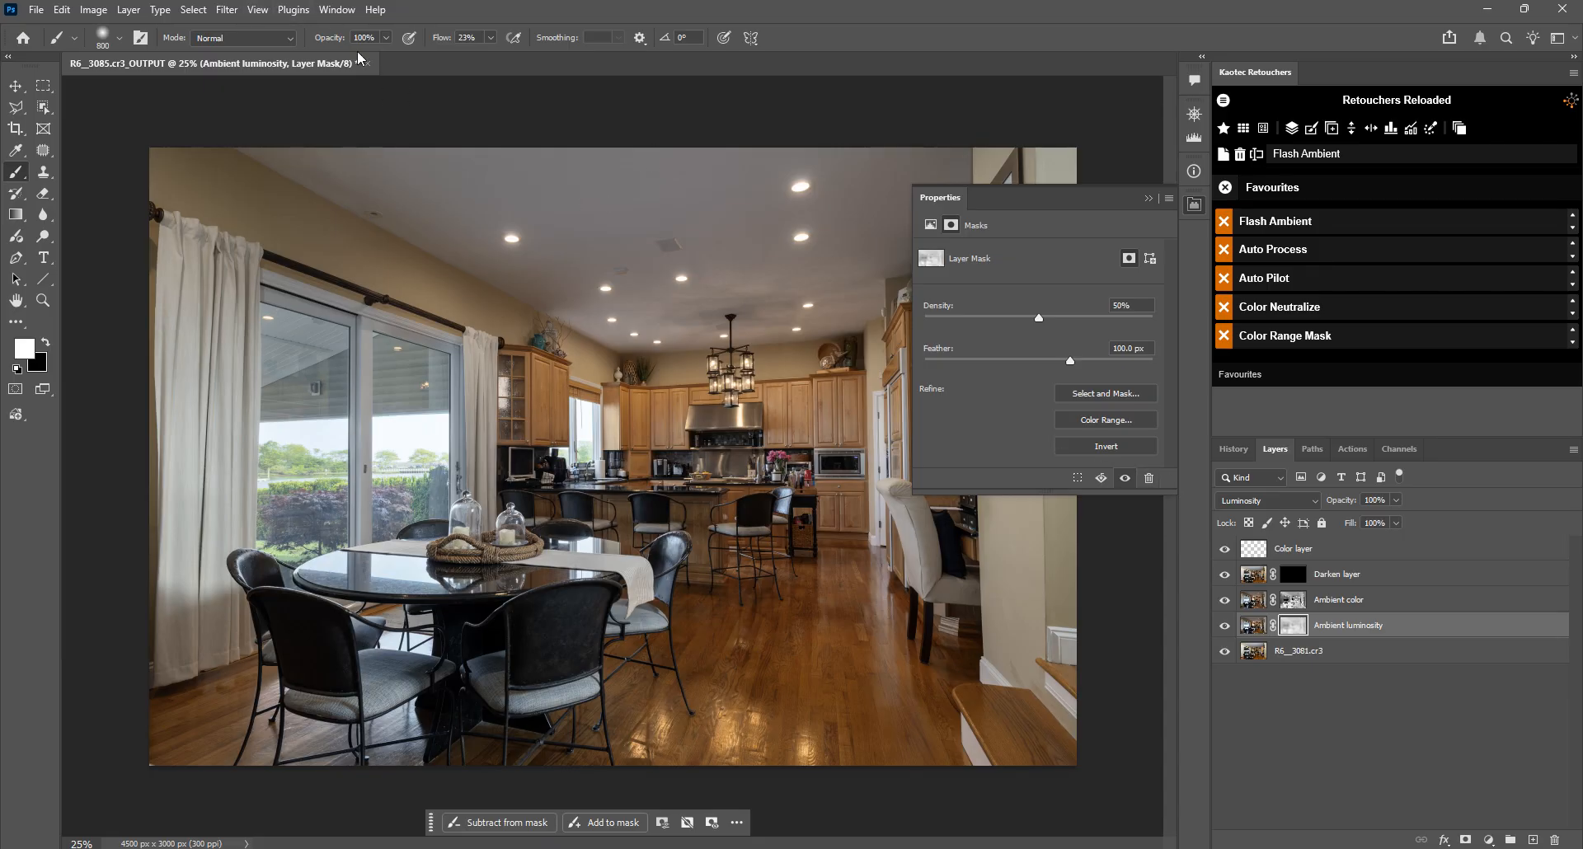
click(336, 9)
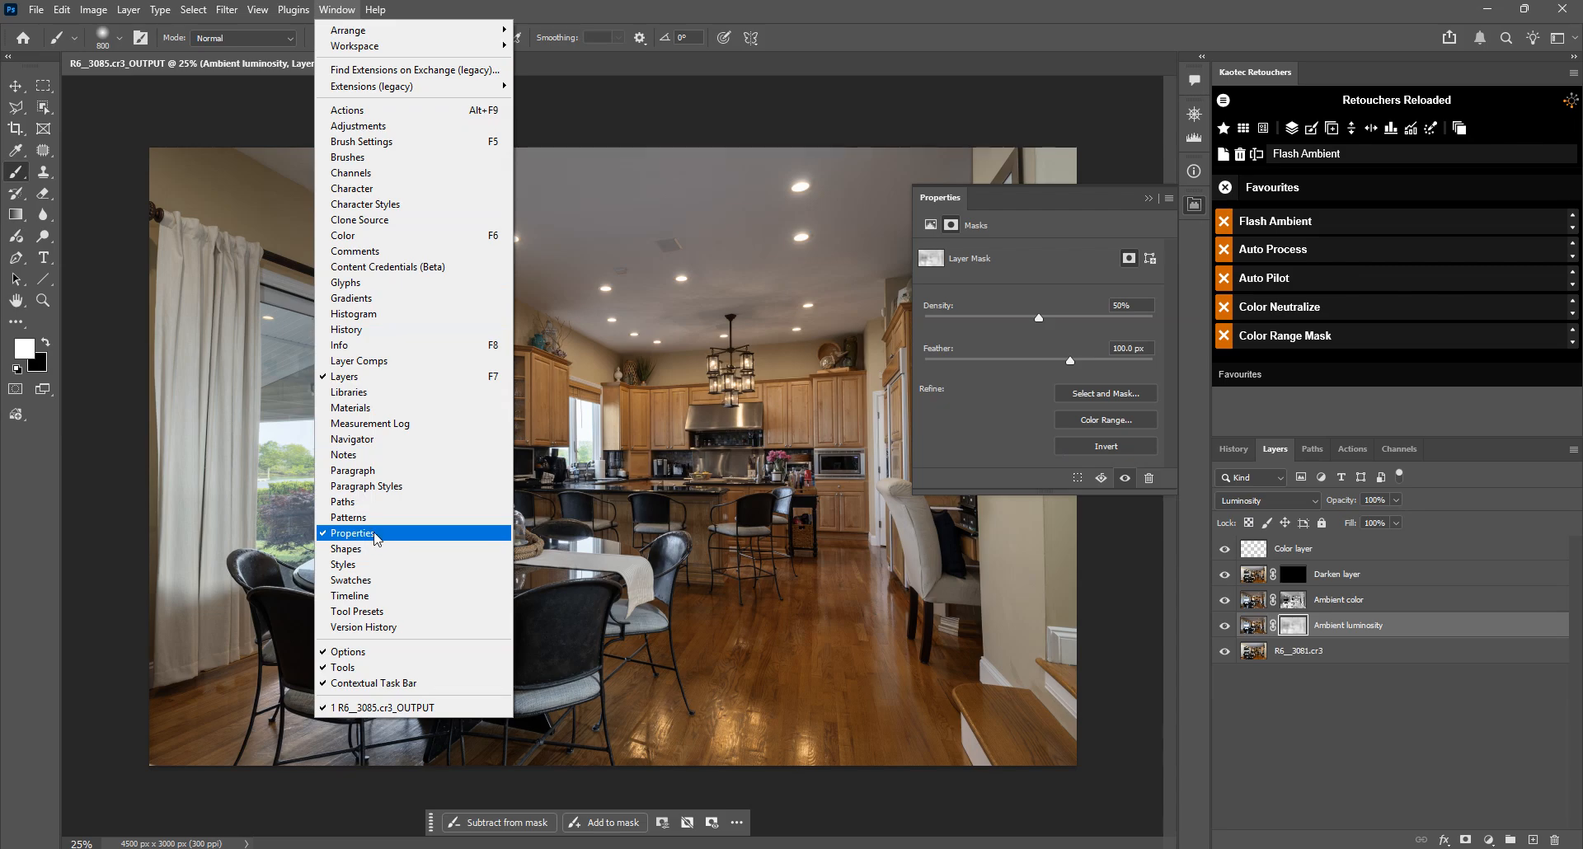
click(1065, 4)
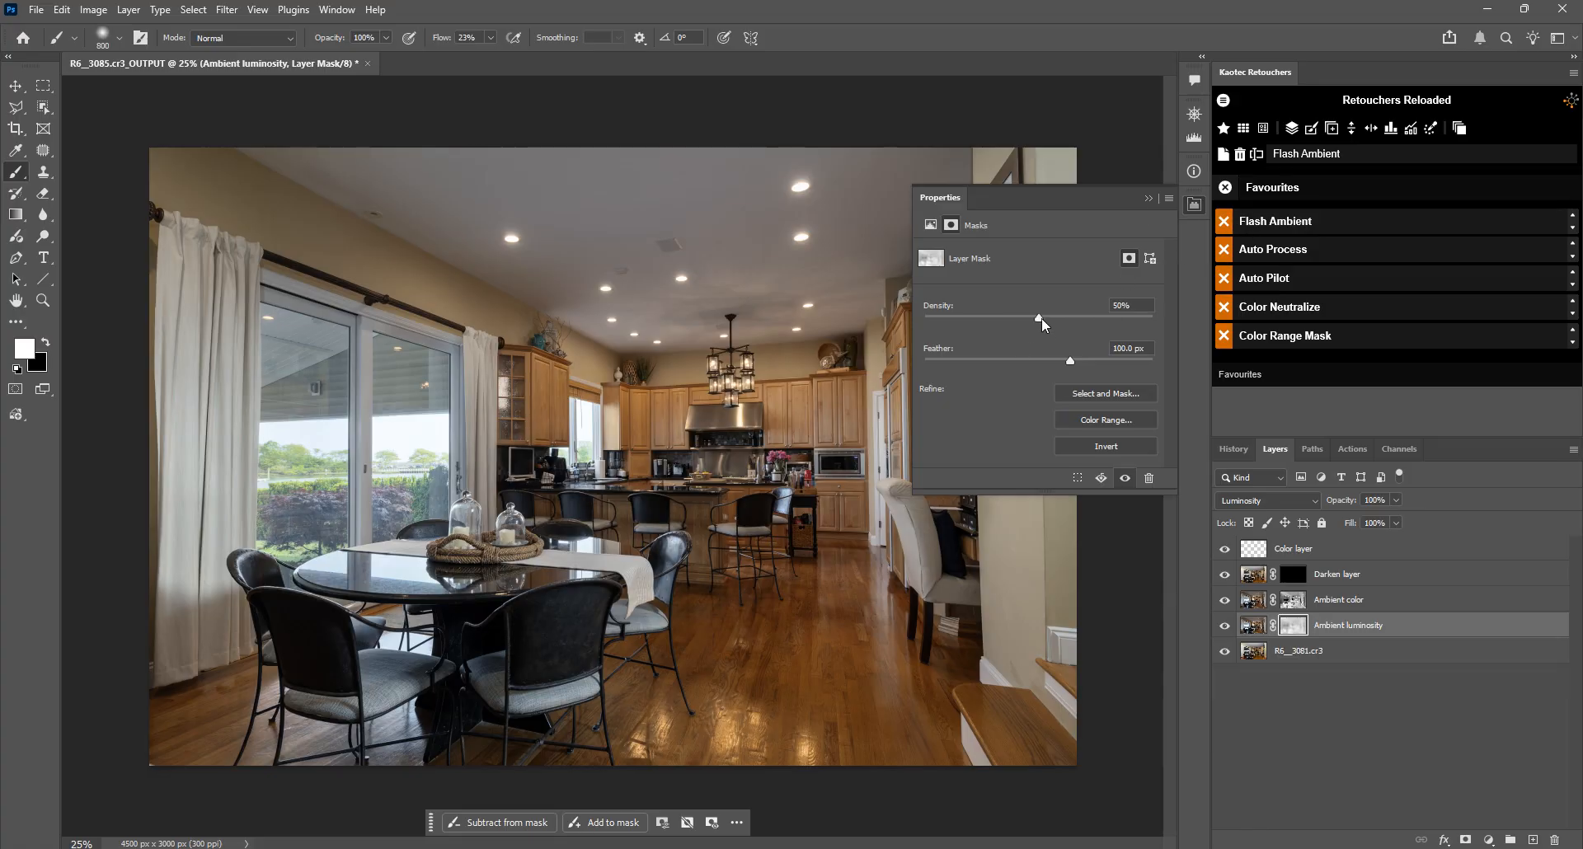
drag(1035, 318, 686, 280)
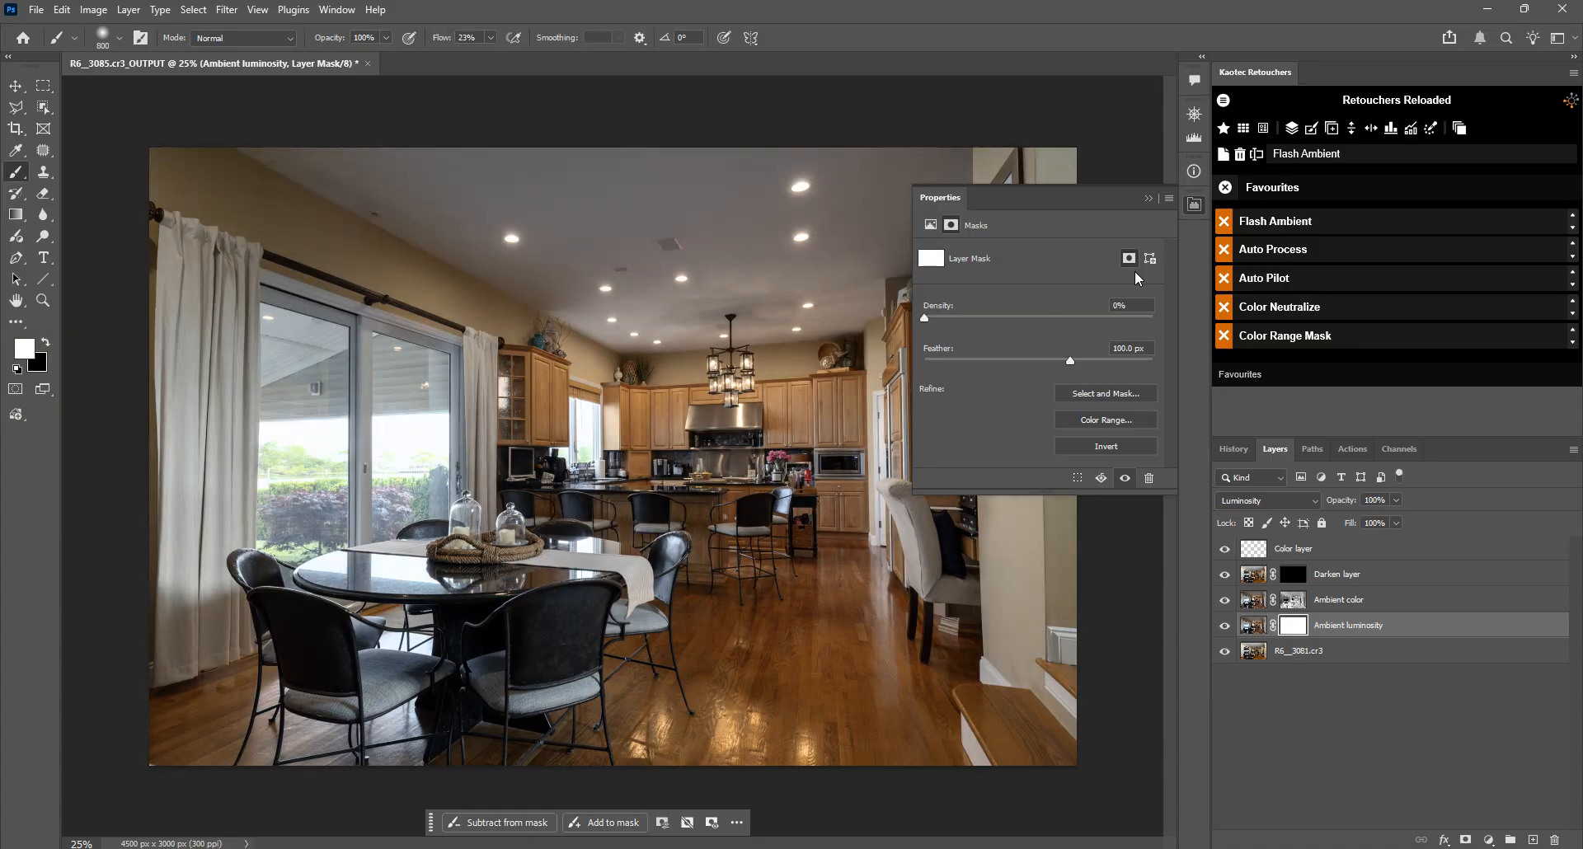
click(1191, 207)
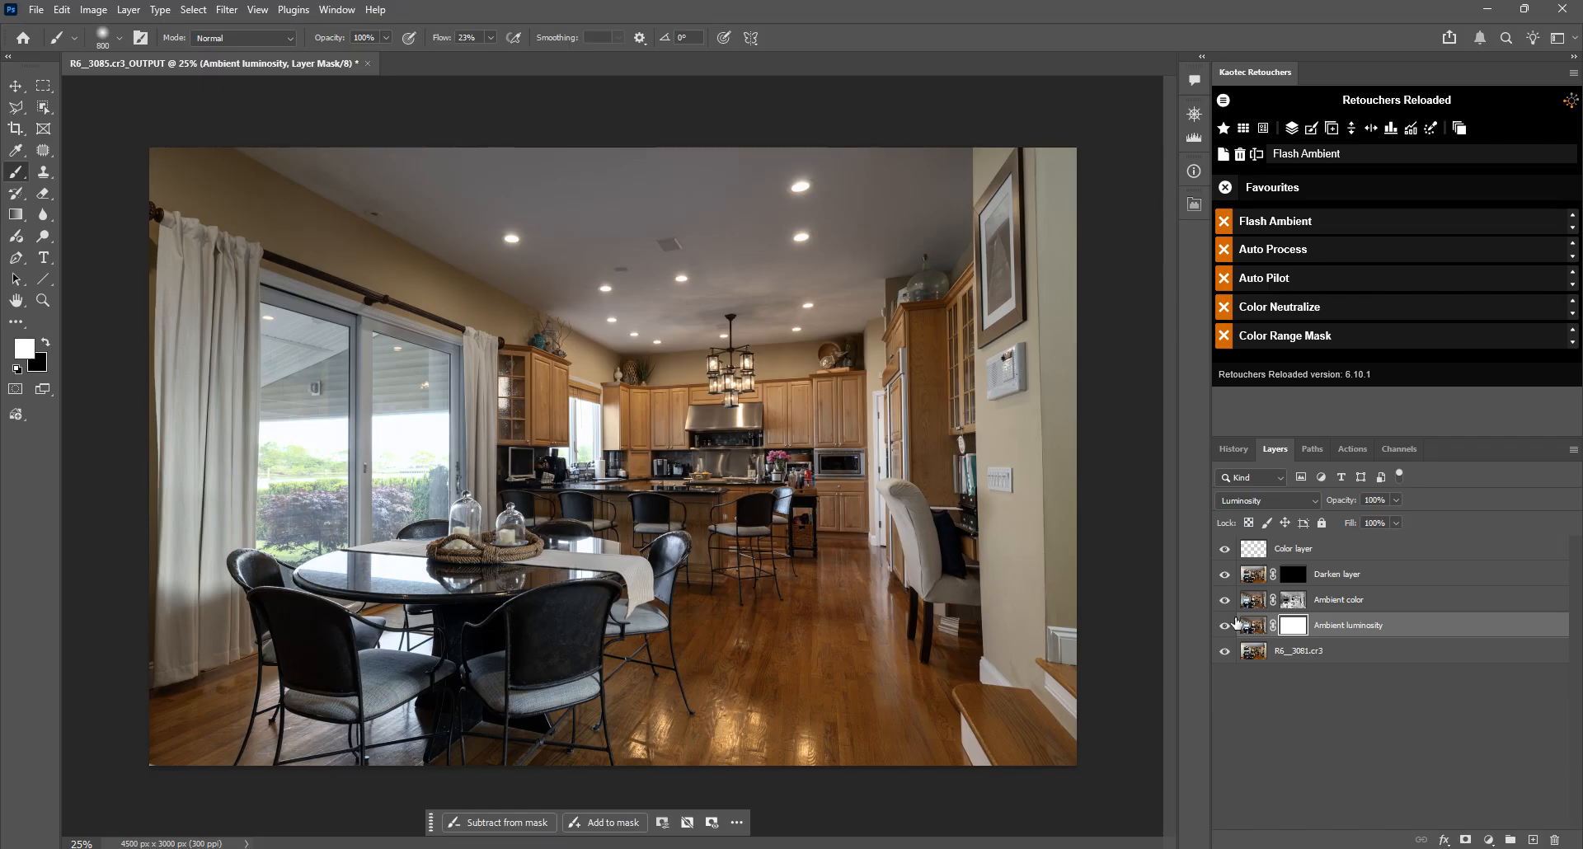
Step: Paint white on the Darken layer's mask over the glass doors and kitchen window, using a 400 px brush at 10% flow
click(1293, 577)
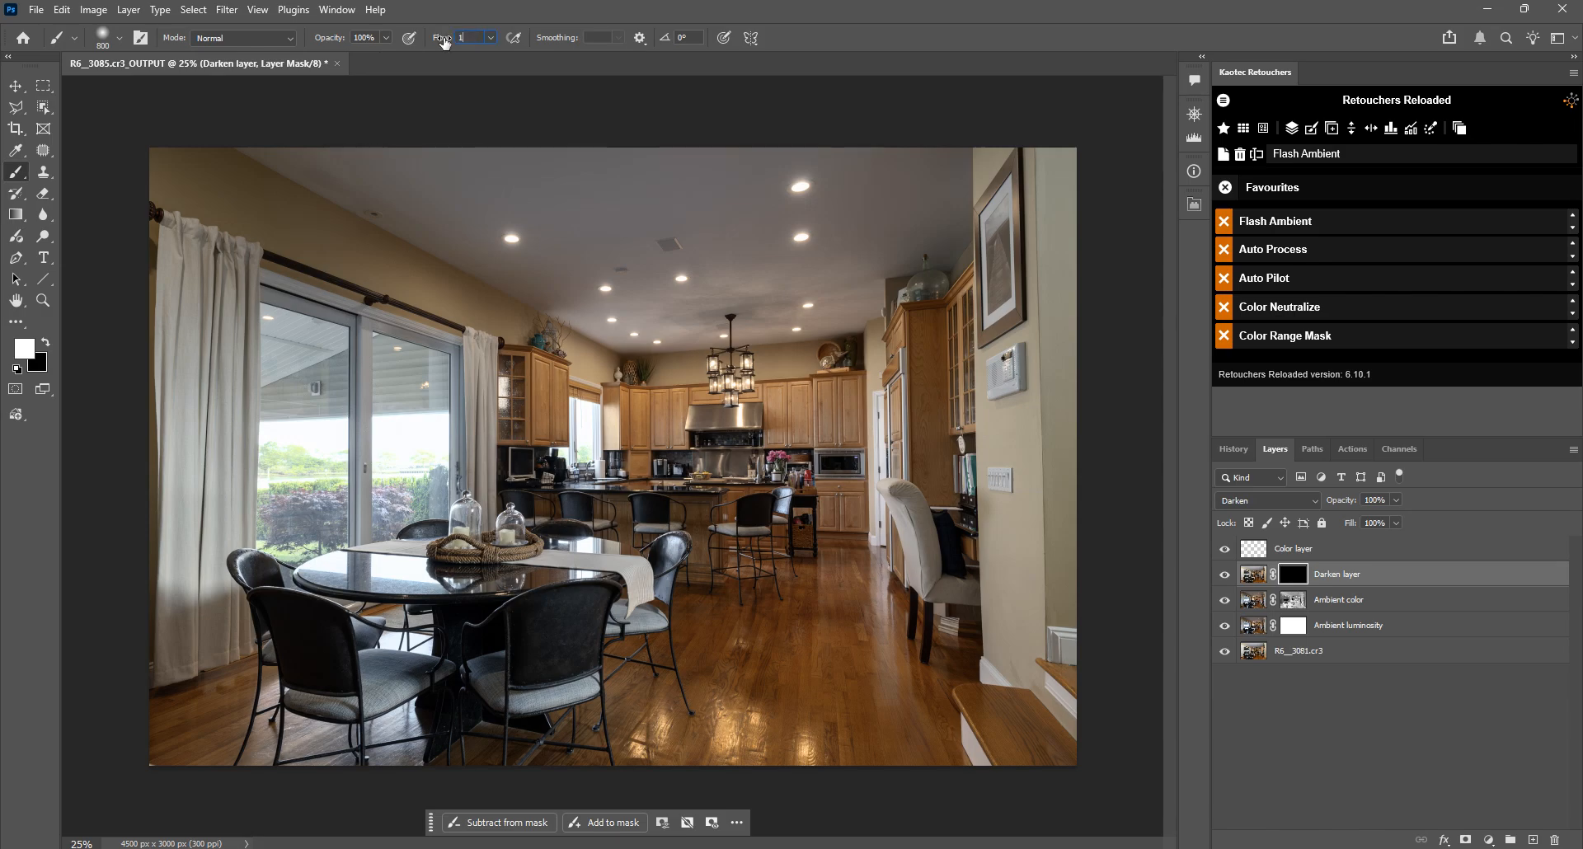
key(bracketleft)
key(bracketleft)
key(bracketleft)
key(bracketleft)
mouse_move(396, 367)
mouse_down()
mouse_move(380, 324)
mouse_move(343, 339)
mouse_move(404, 489)
mouse_move(369, 447)
mouse_move(368, 462)
mouse_move(395, 494)
mouse_move(373, 407)
mouse_move(372, 478)
mouse_move(426, 476)
mouse_move(330, 345)
mouse_move(247, 397)
mouse_move(279, 435)
mouse_move(307, 434)
mouse_move(302, 405)
mouse_move(254, 388)
mouse_move(242, 402)
mouse_move(324, 420)
mouse_move(248, 343)
mouse_move(310, 401)
mouse_move(314, 324)
mouse_move(226, 301)
mouse_move(261, 408)
mouse_move(251, 342)
mouse_move(326, 367)
mouse_move(307, 416)
mouse_move(307, 513)
mouse_move(256, 477)
mouse_move(265, 509)
mouse_move(250, 526)
mouse_move(355, 530)
mouse_move(559, 429)
mouse_move(580, 385)
mouse_up()
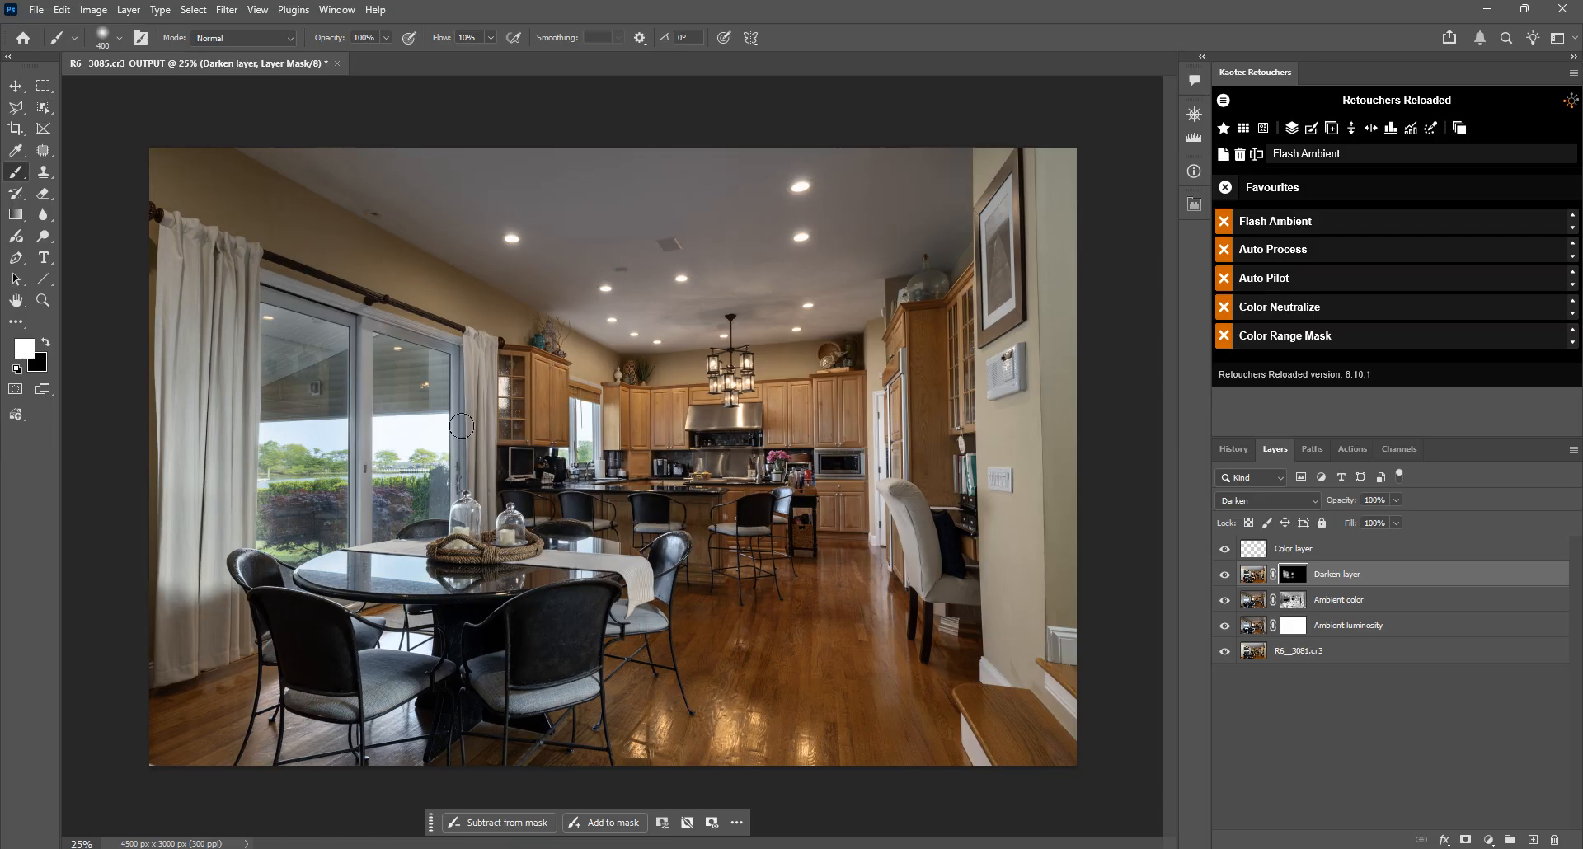
key(x)
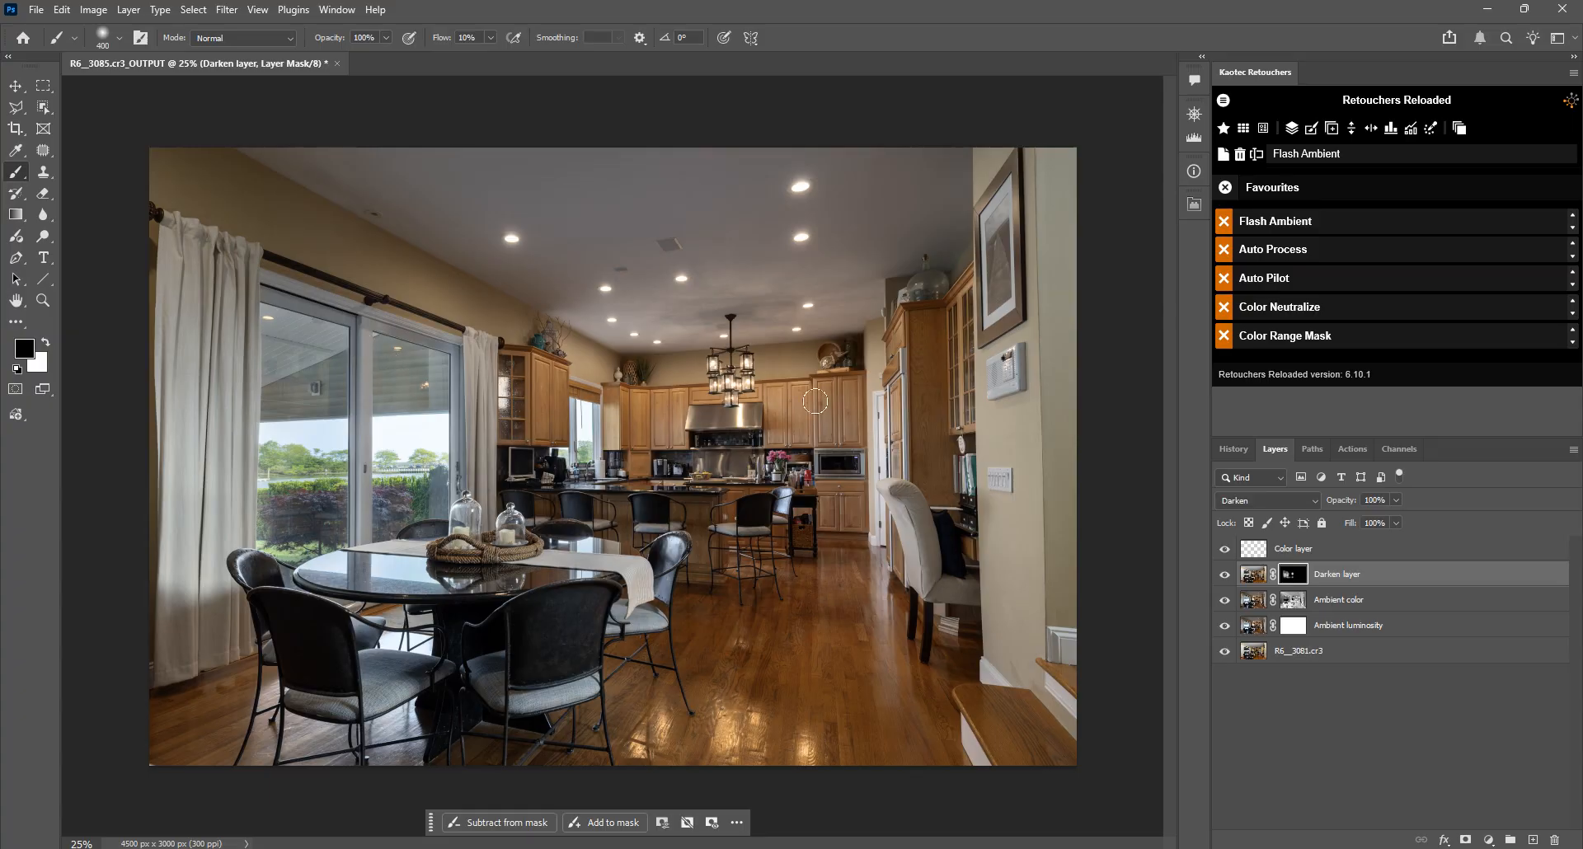
scroll(796, 470, down, 2)
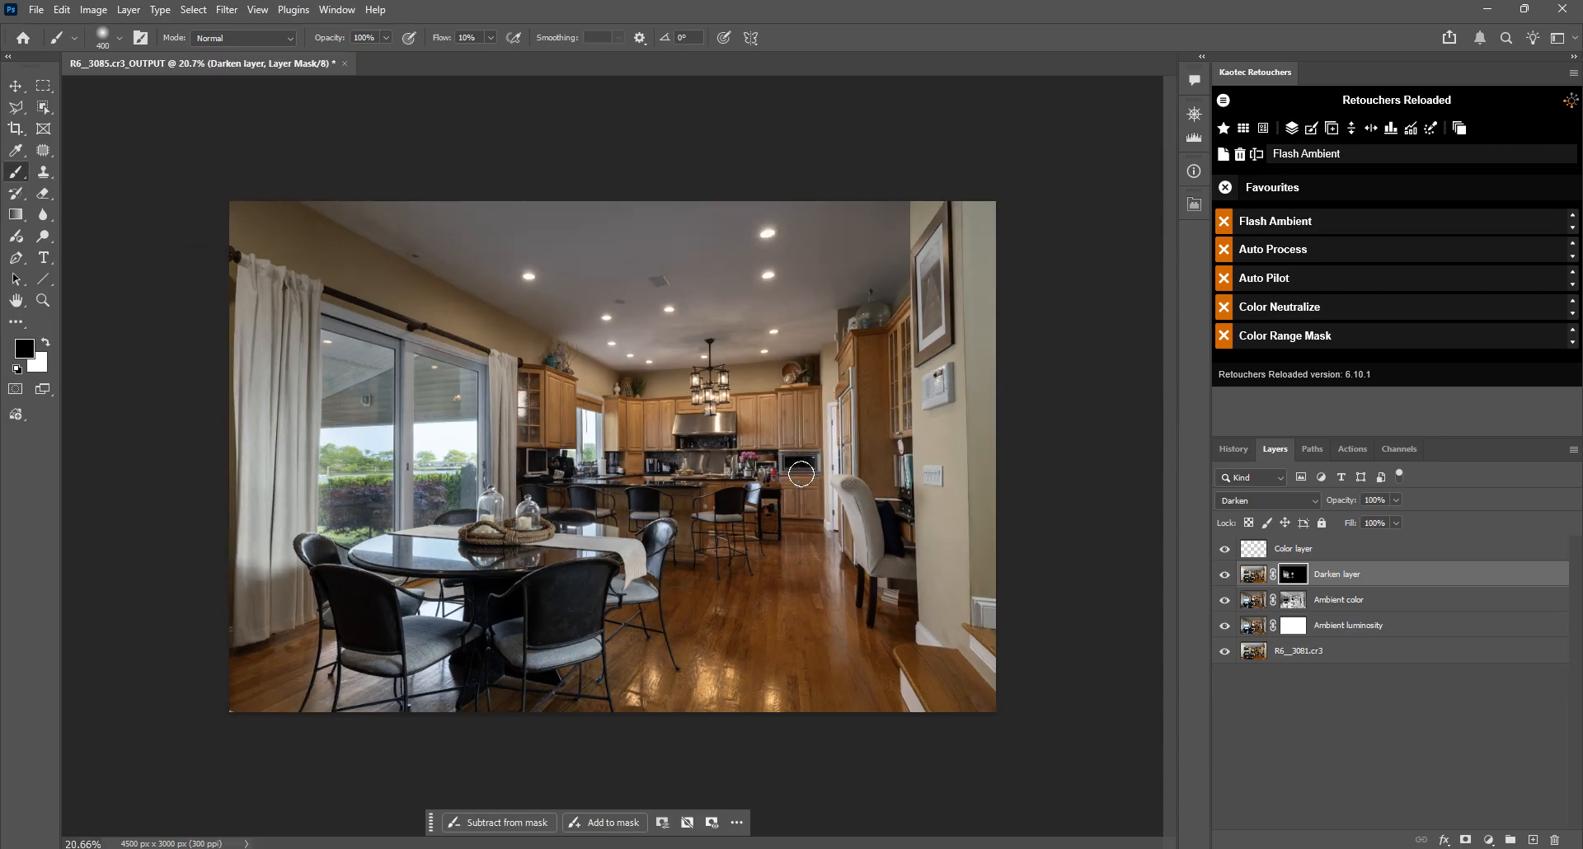
scroll(799, 472, up, 2)
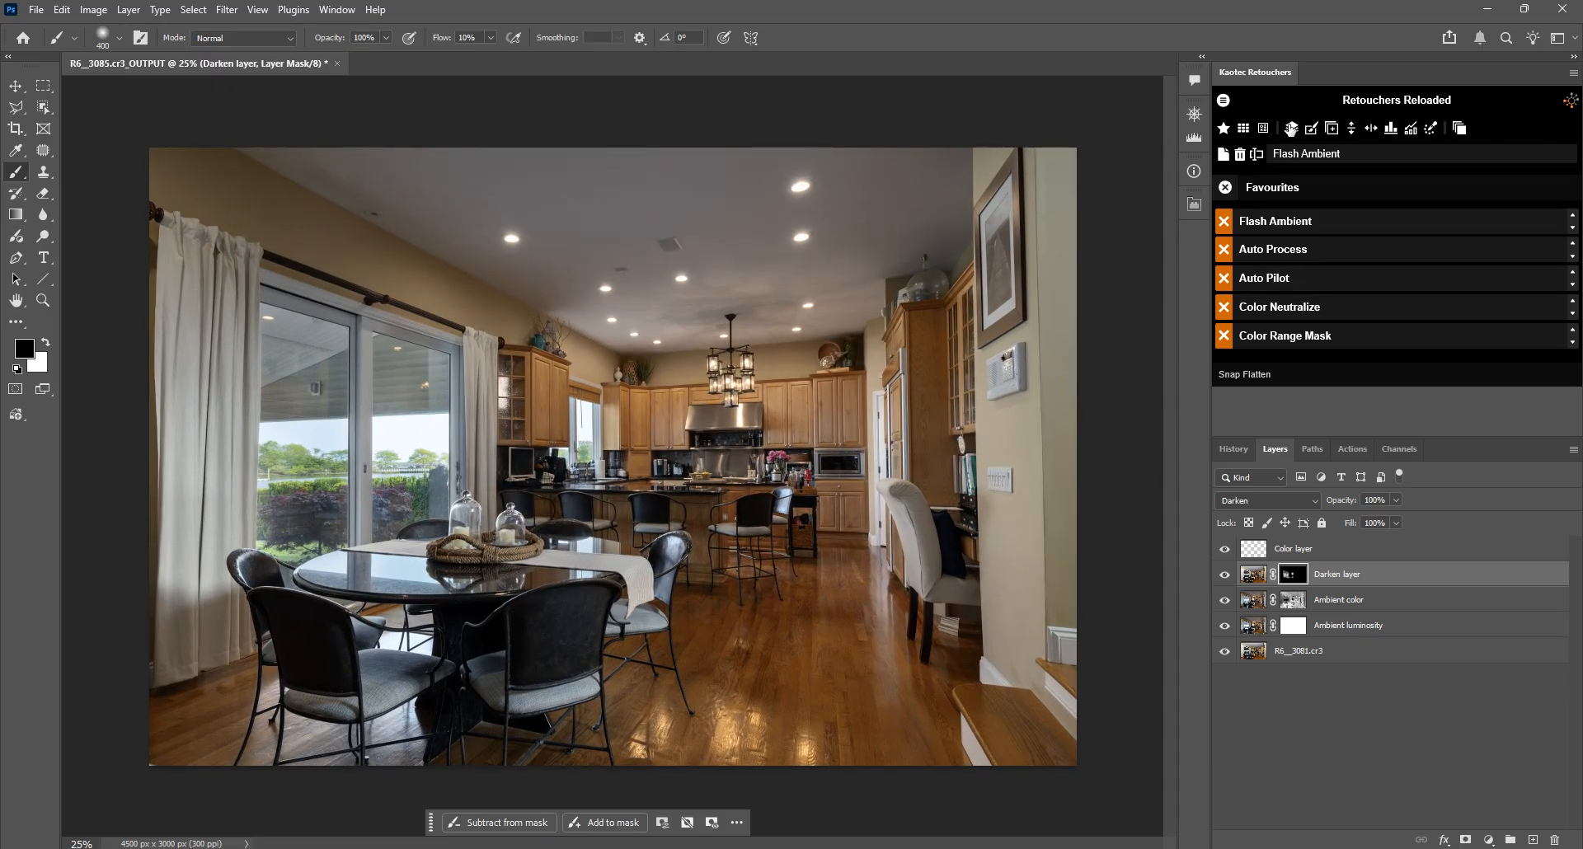
Step: Merge all layers with Snap Flatten and run the Auto Process favourite on the flattened image
click(1293, 130)
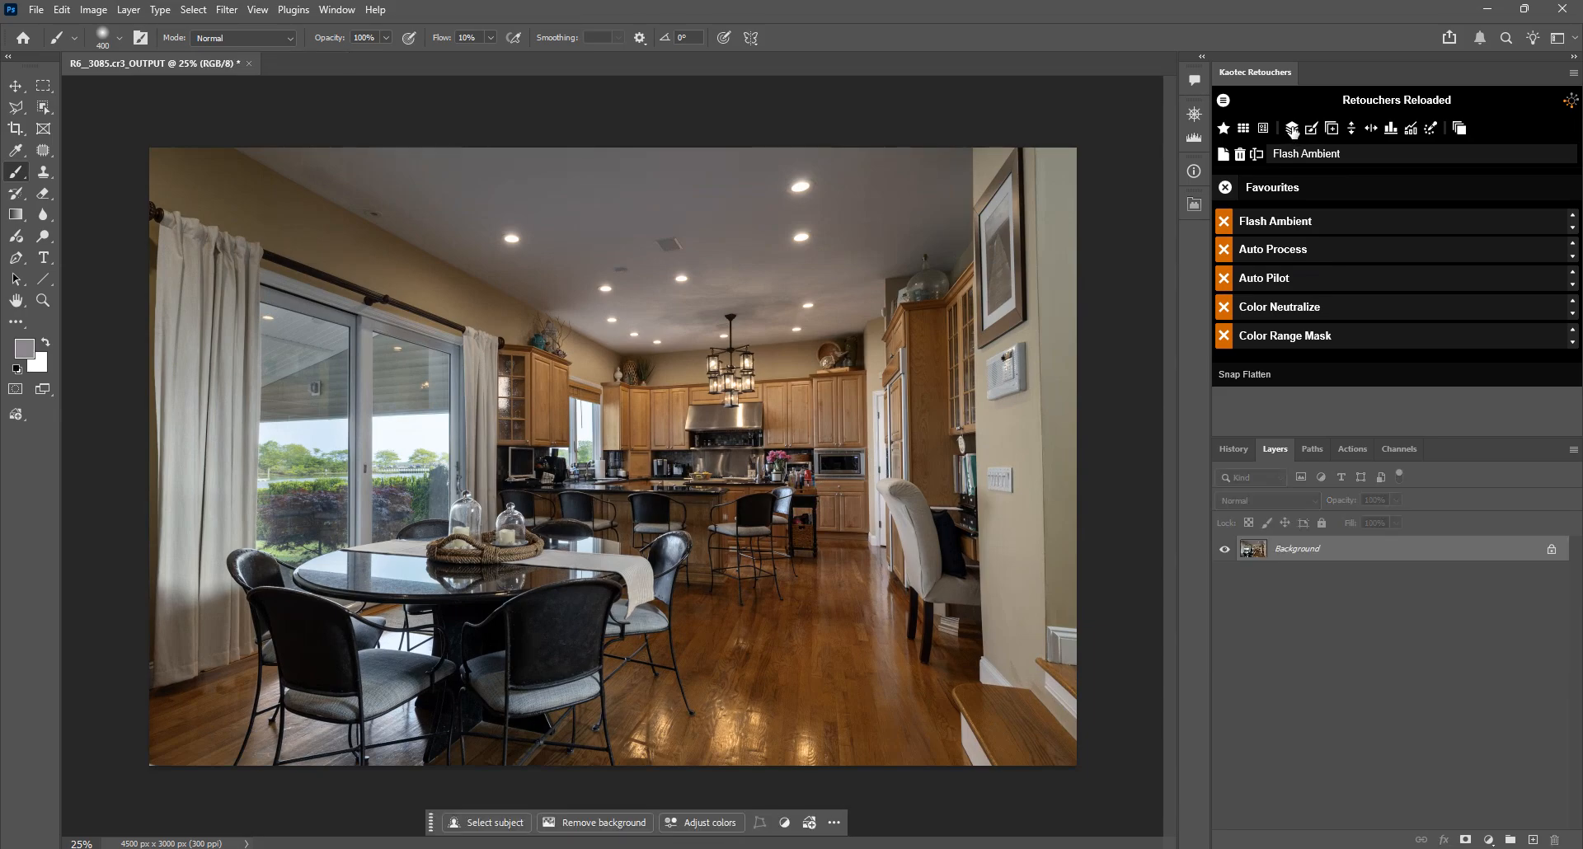
click(1290, 249)
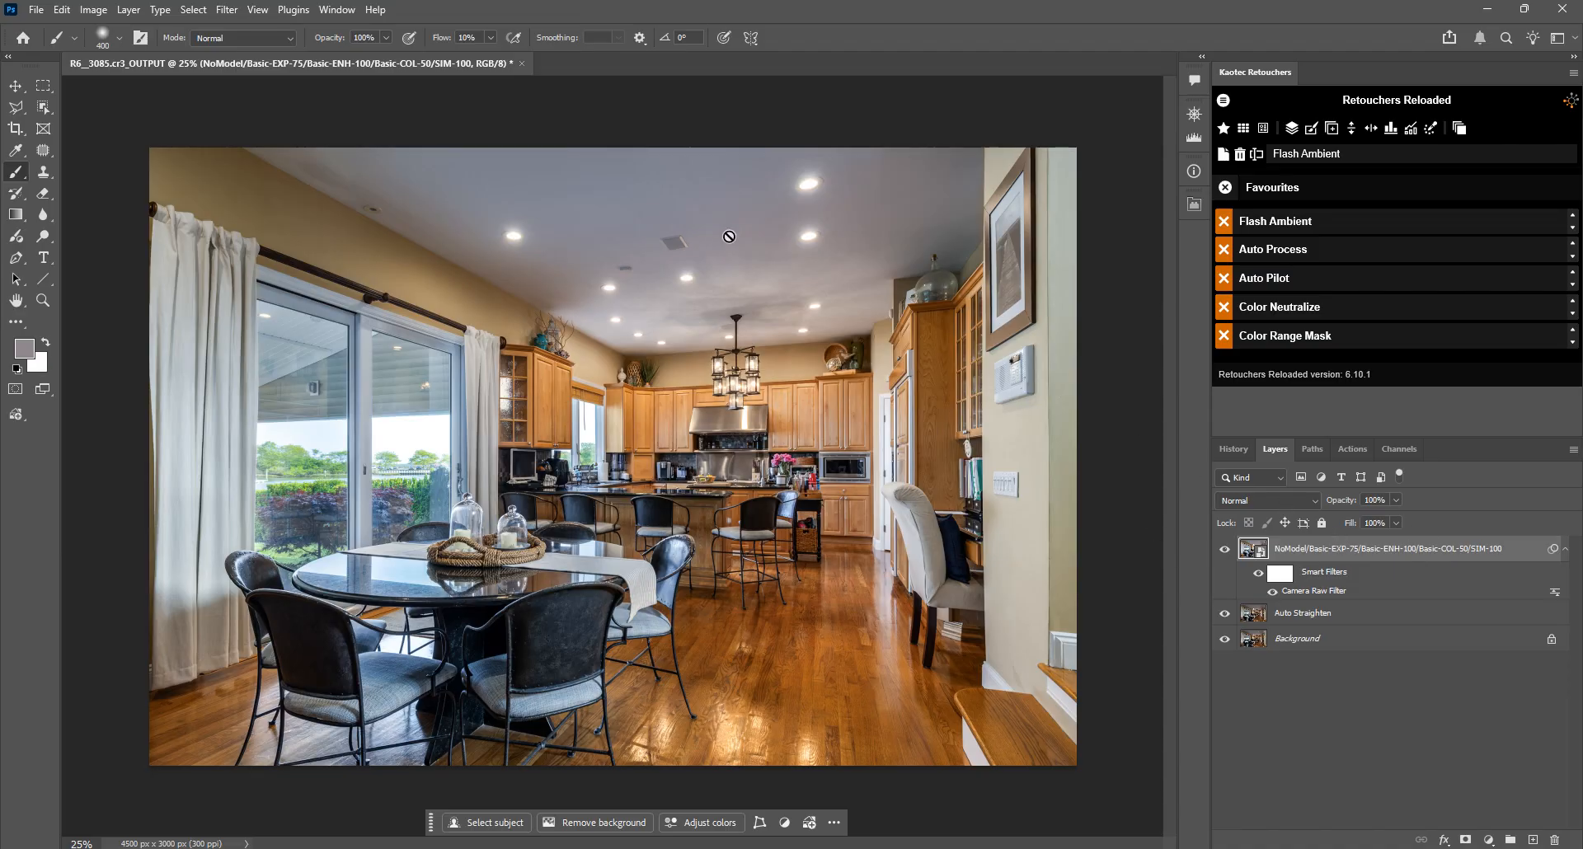
Step: Check the Camera Raw Filter settings on the auto-processed layer without changing them, and merge all layers with Snap Flatten
double_click(1314, 592)
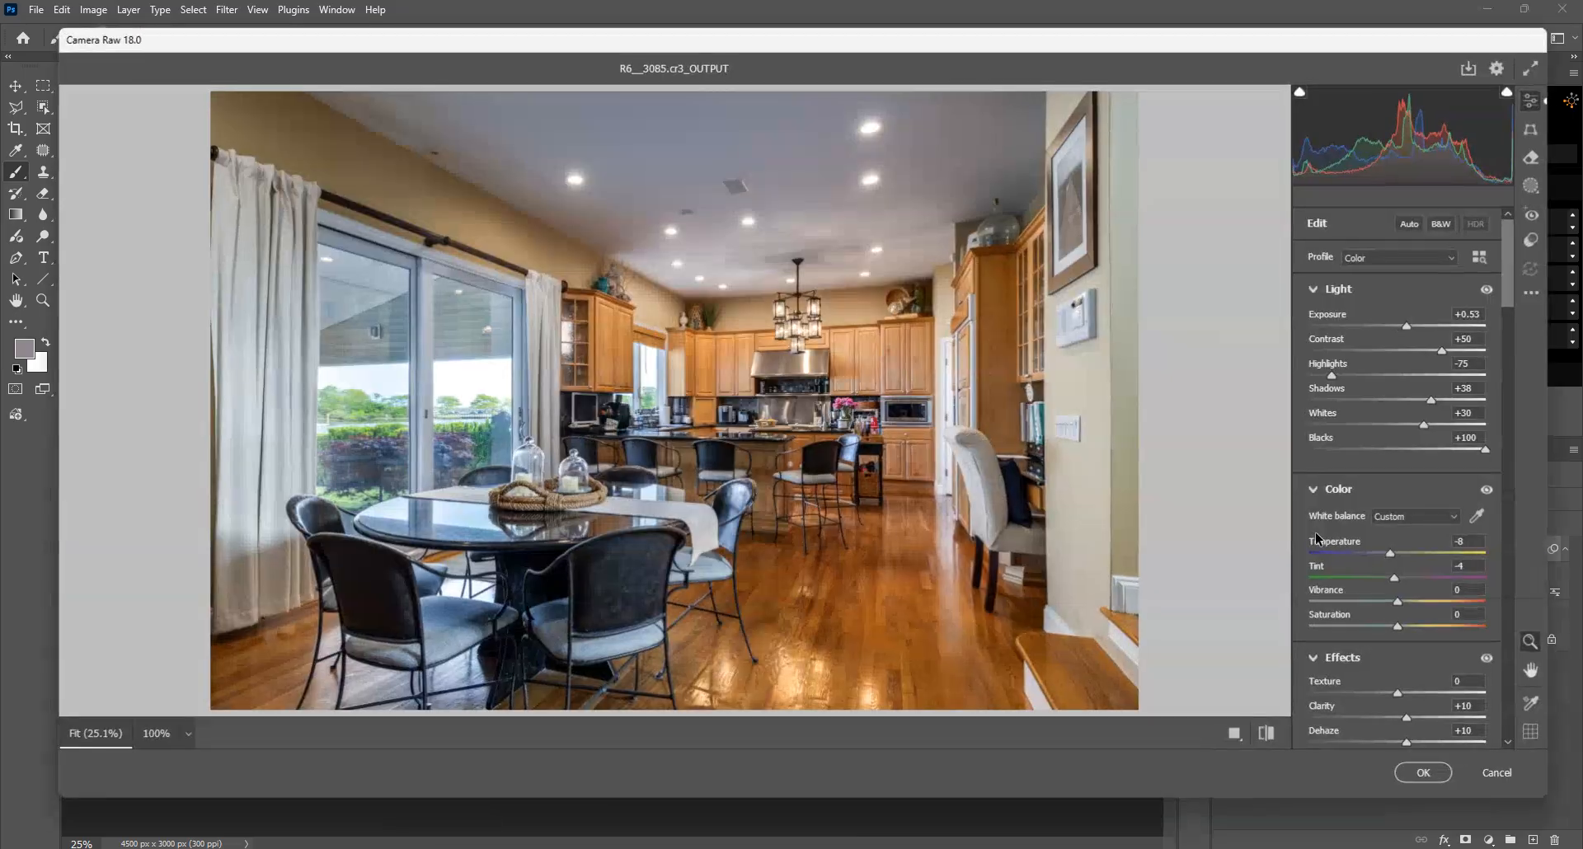
click(1498, 772)
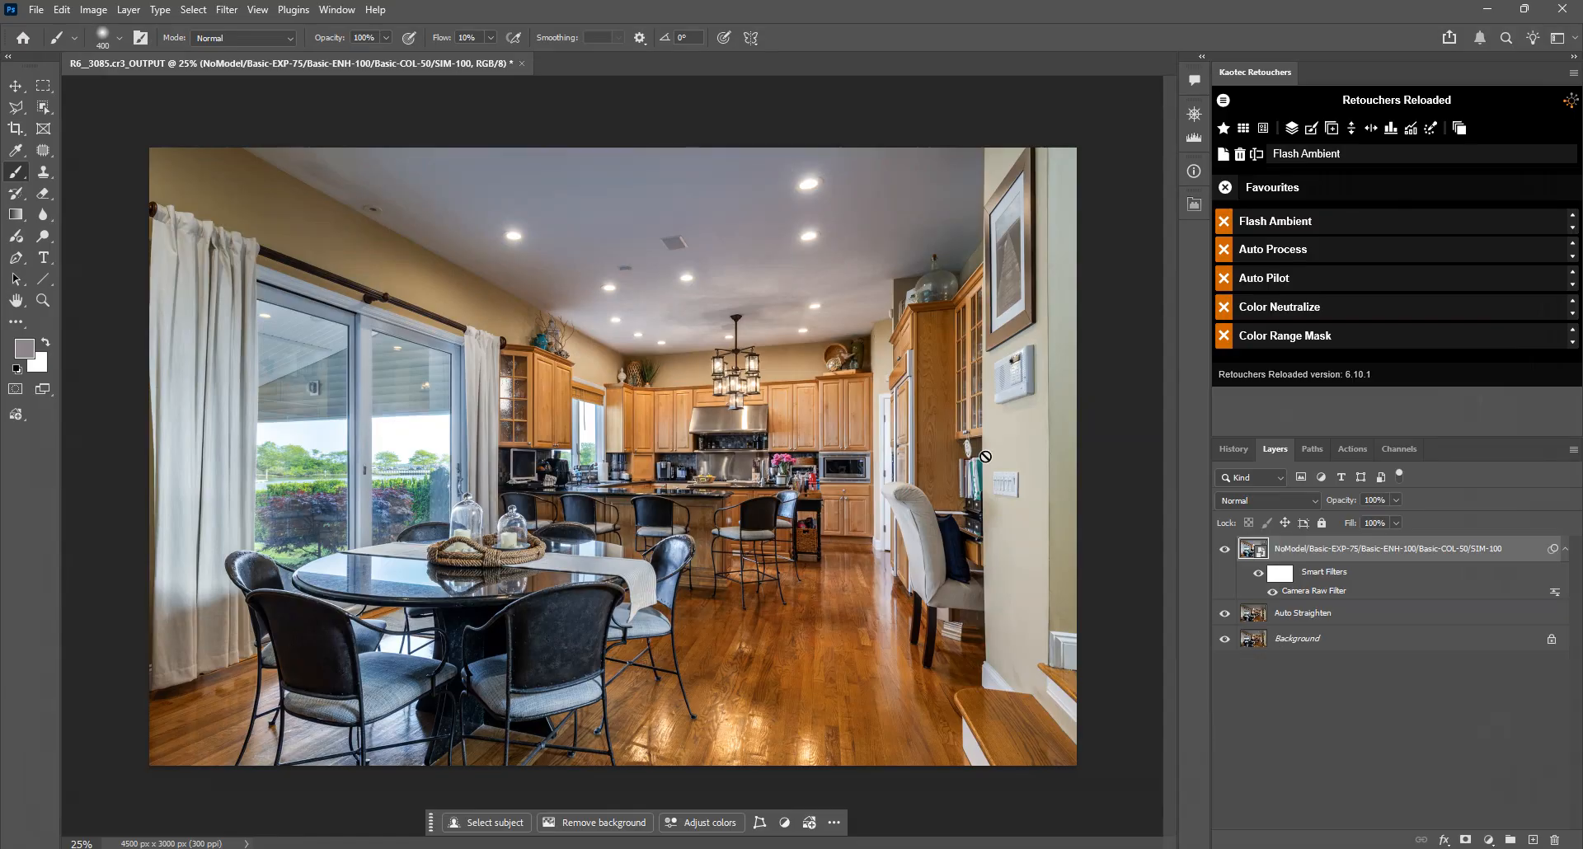
click(1291, 129)
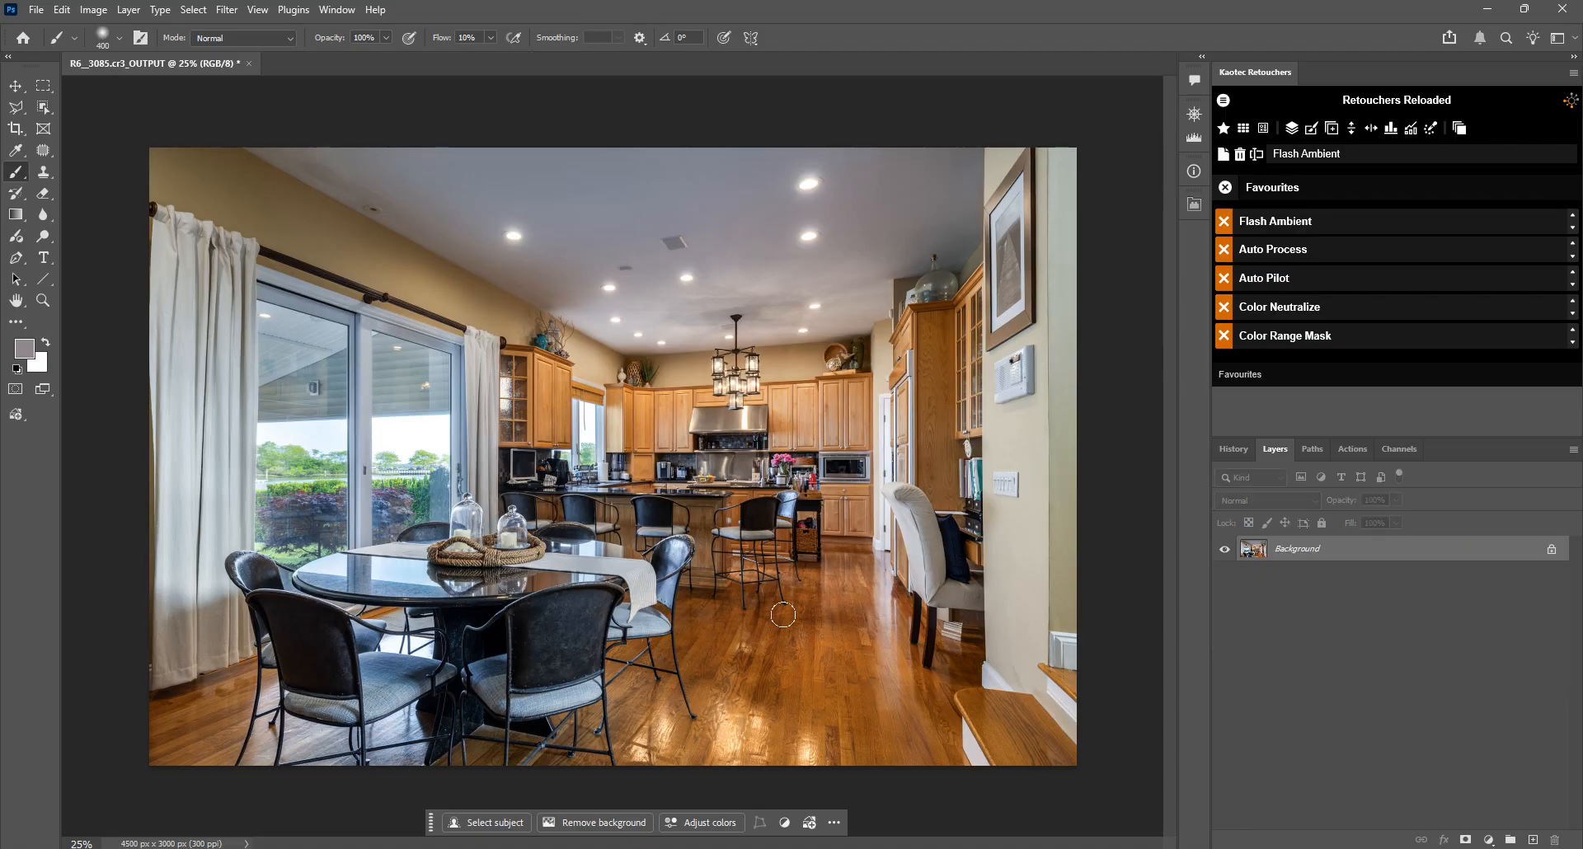
Step: Run the Color Range Mask favourite and sample the grey ceiling between the recessed lights as the masked color
click(1300, 340)
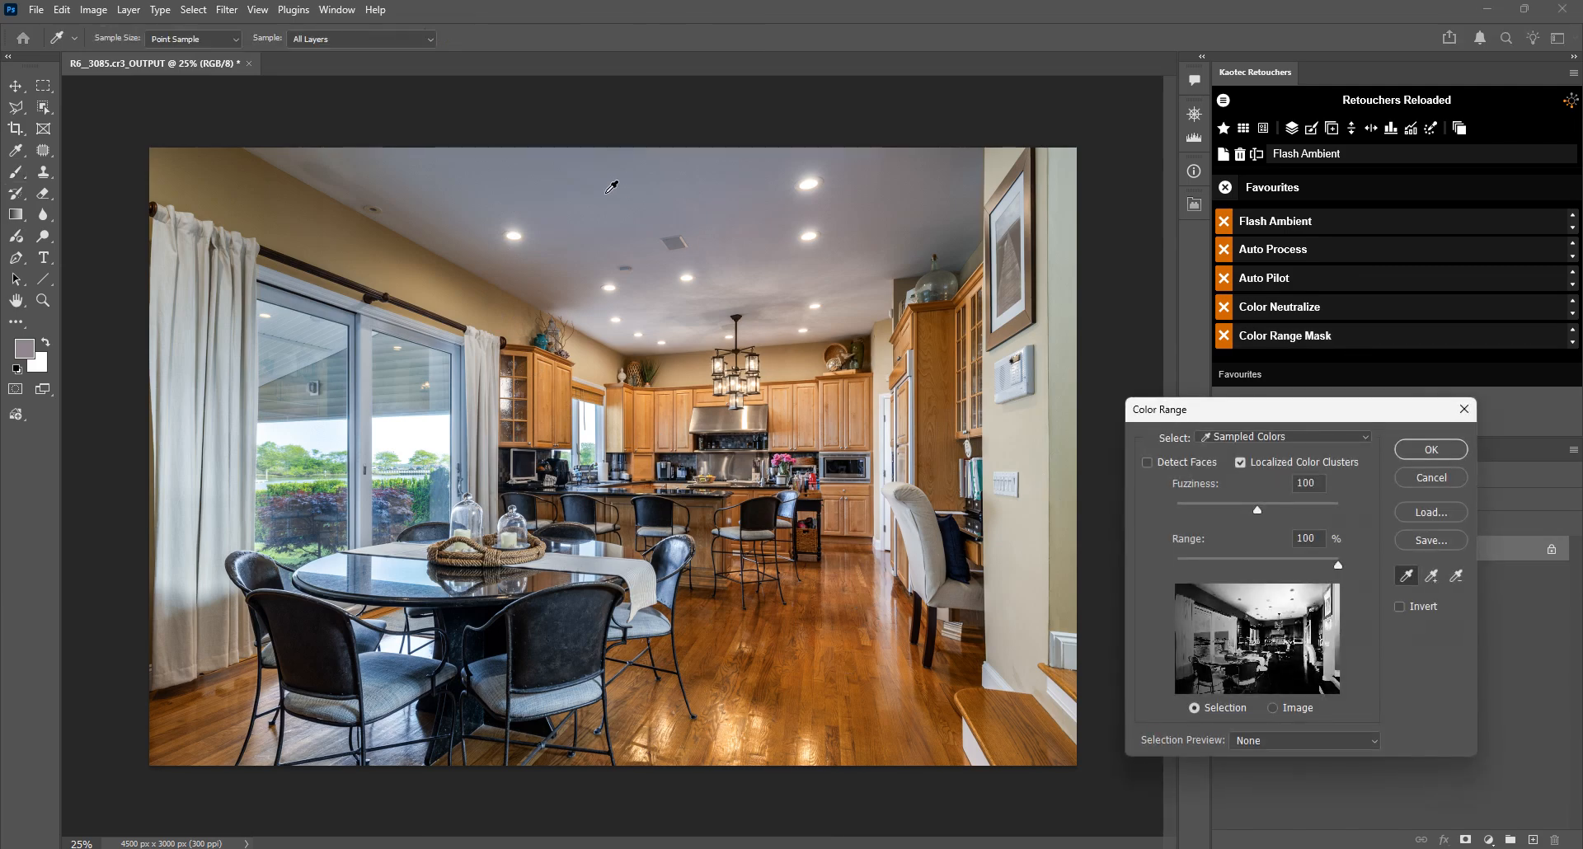
click(638, 202)
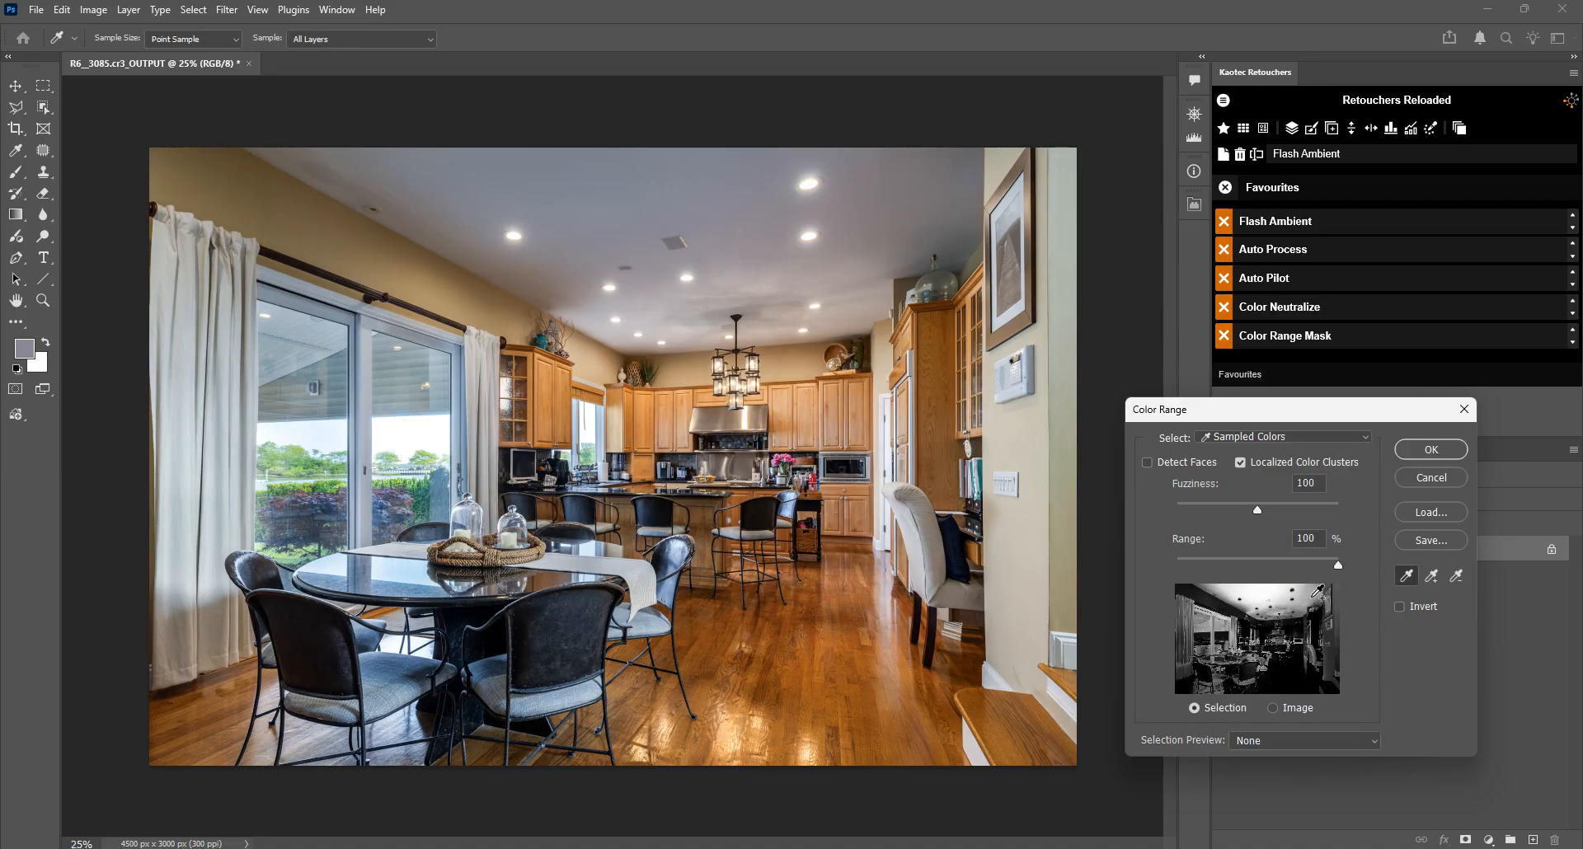
shift+click(773, 235)
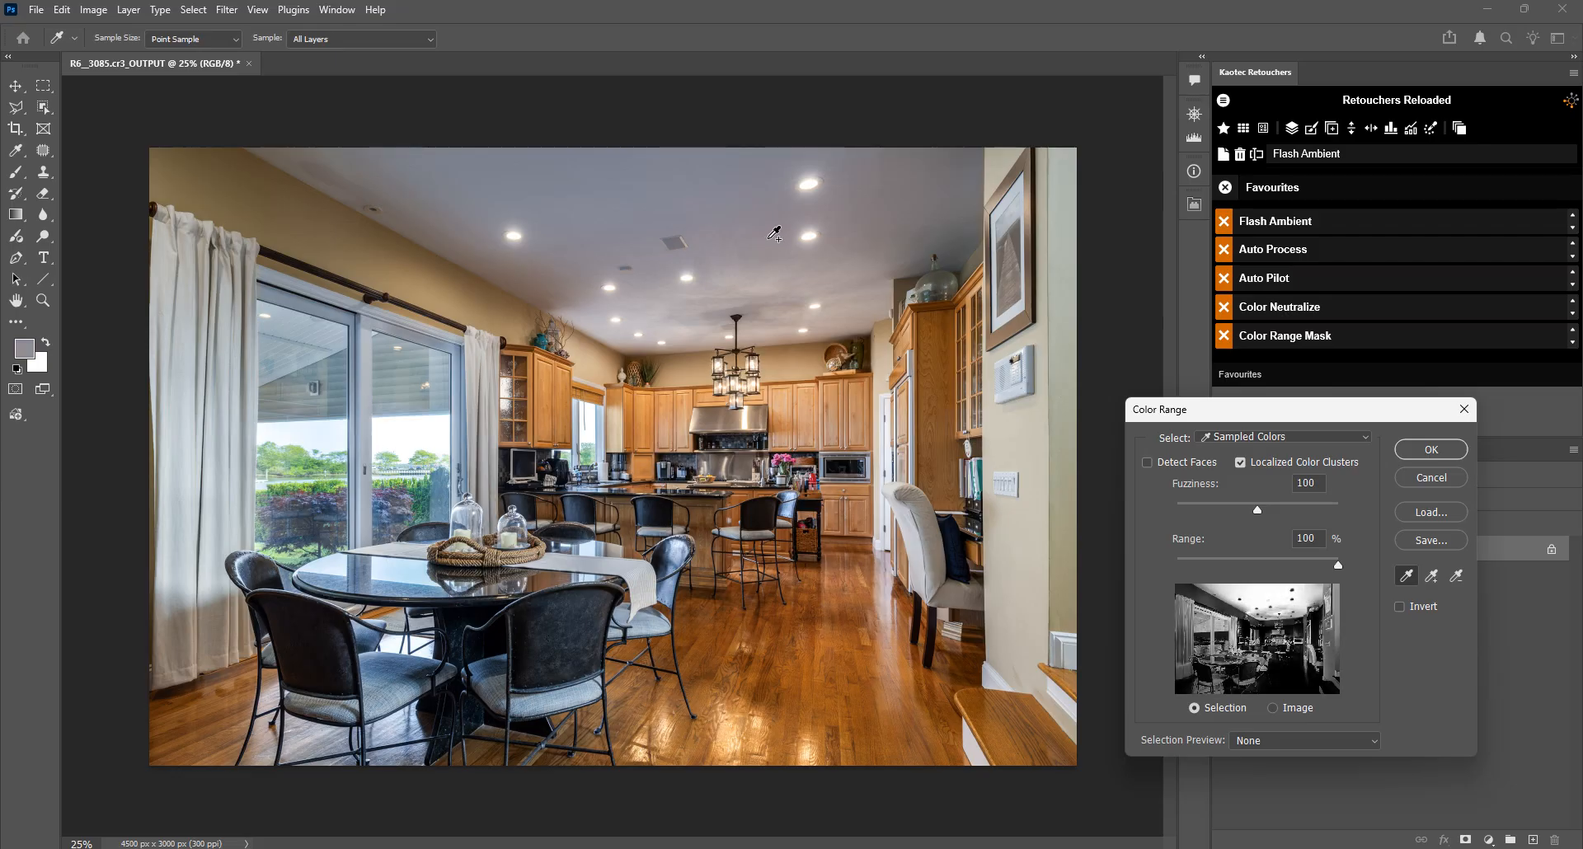
click(1432, 455)
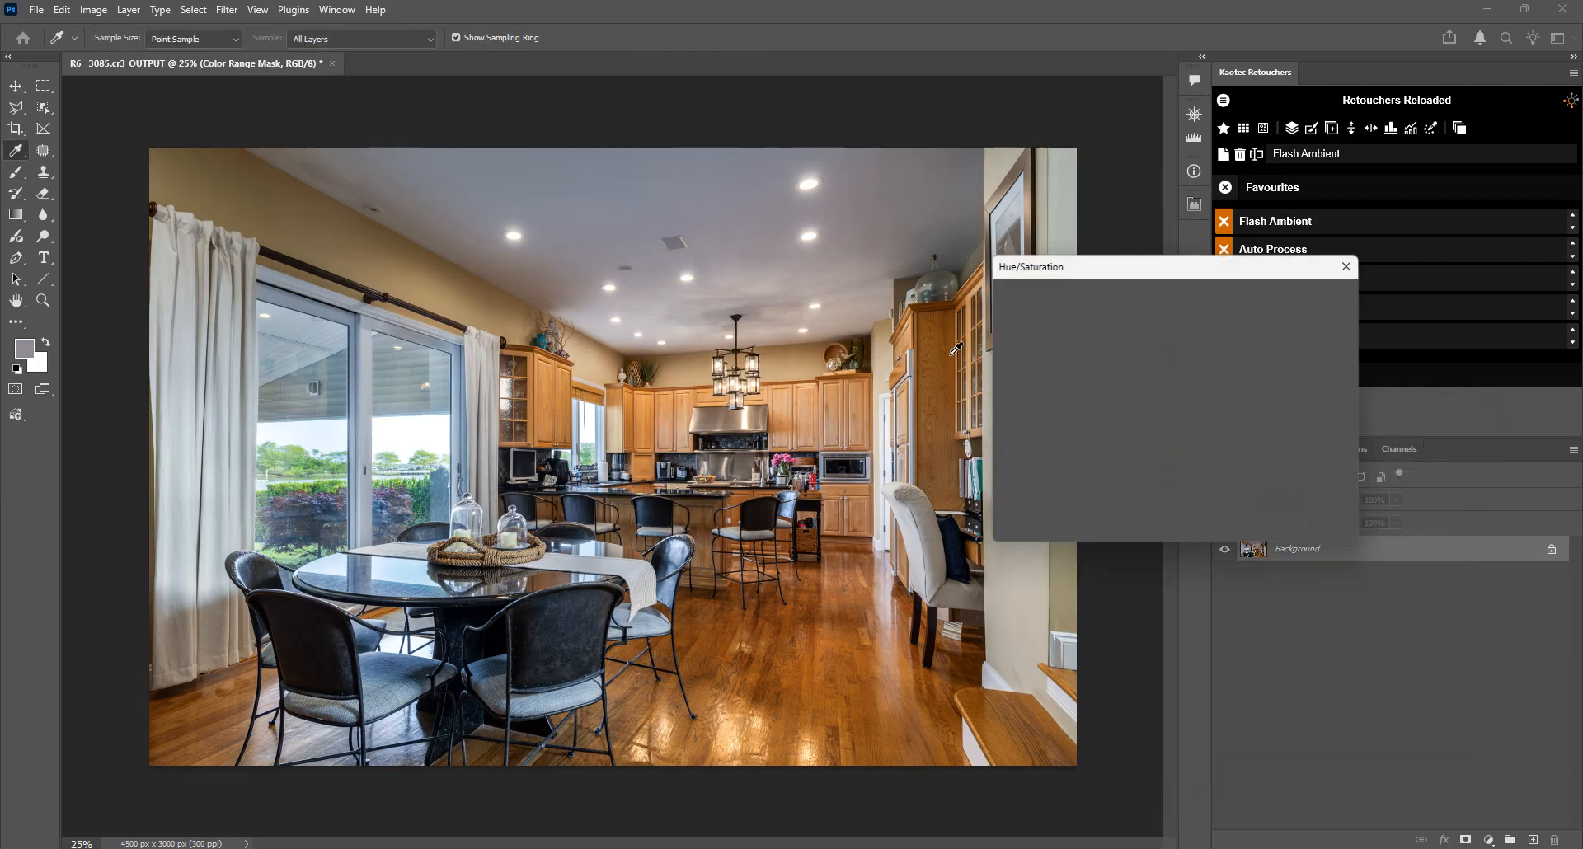
Step: Set the color range's Hue/Saturation adjustment to Saturation -49 and Lightness +17
drag(1076, 279, 1129, 371)
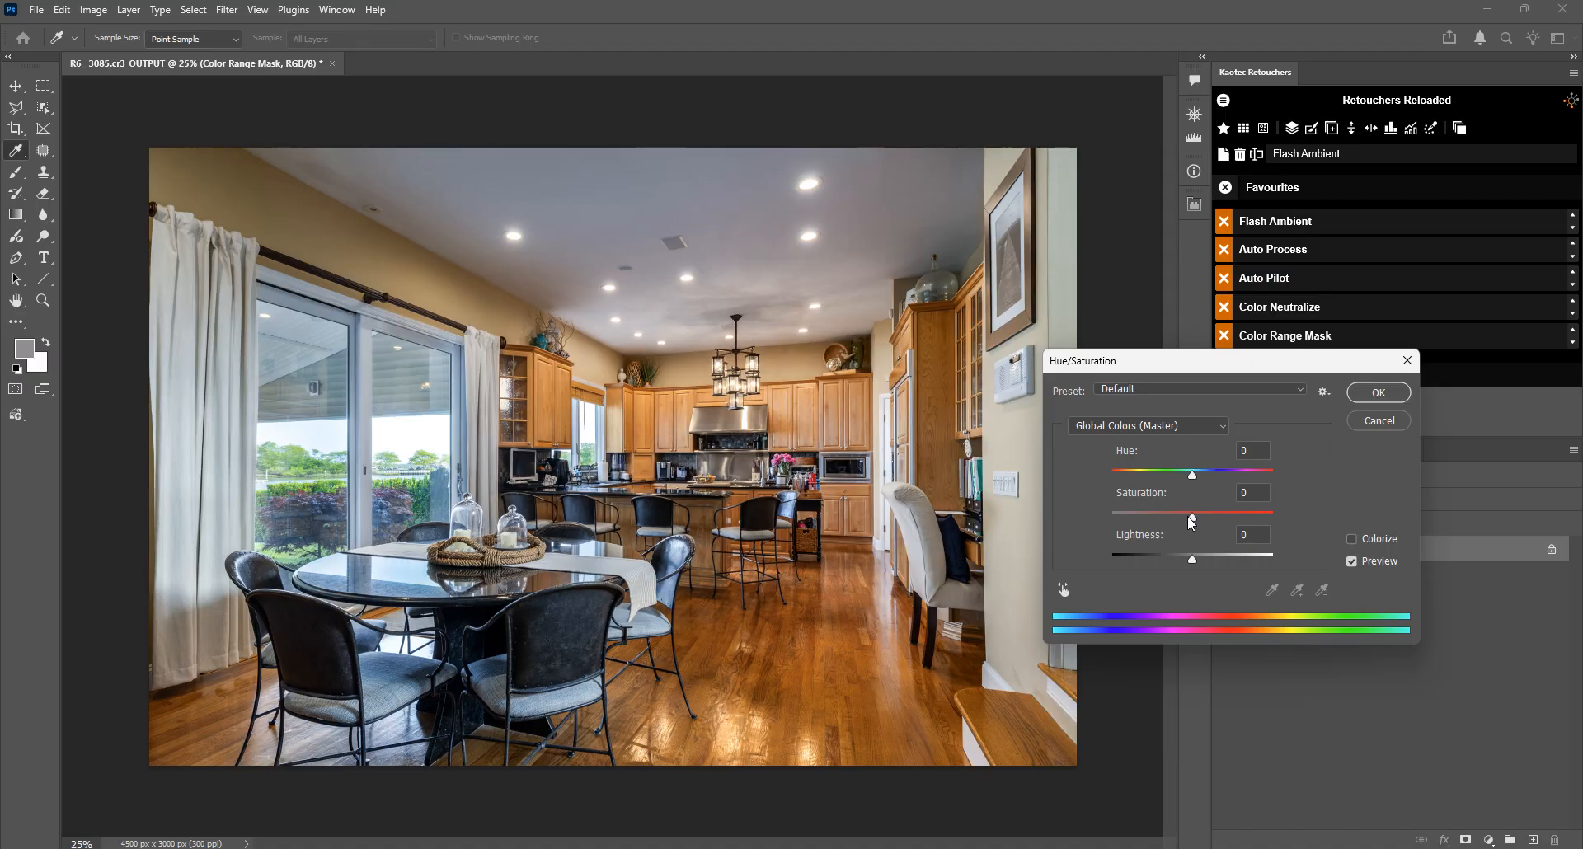
click(1163, 516)
drag(1163, 516, 1158, 516)
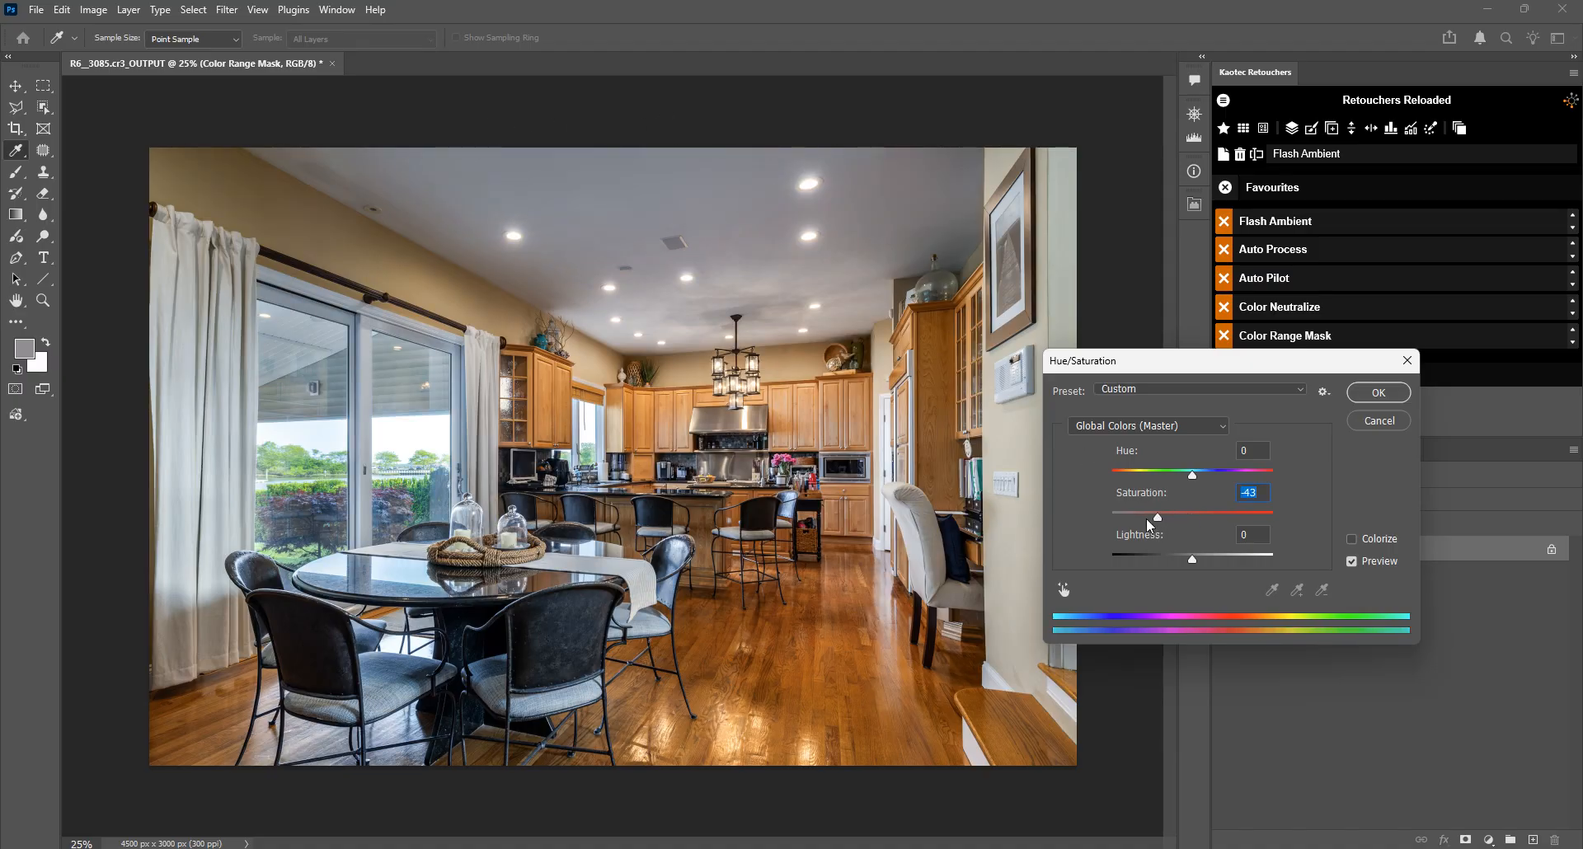
drag(1157, 519, 1206, 556)
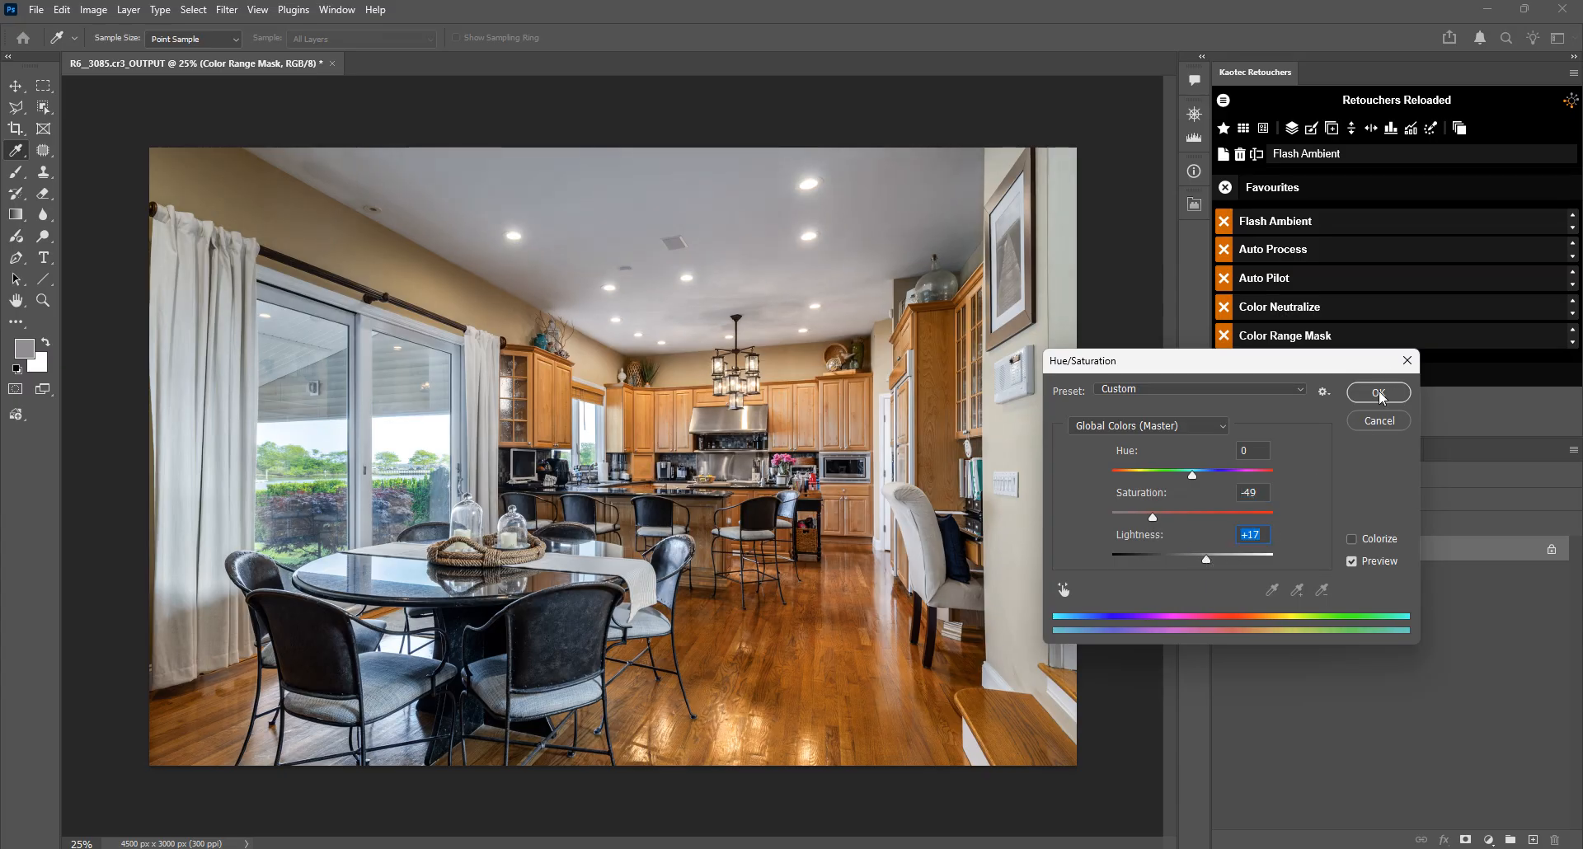
click(1379, 393)
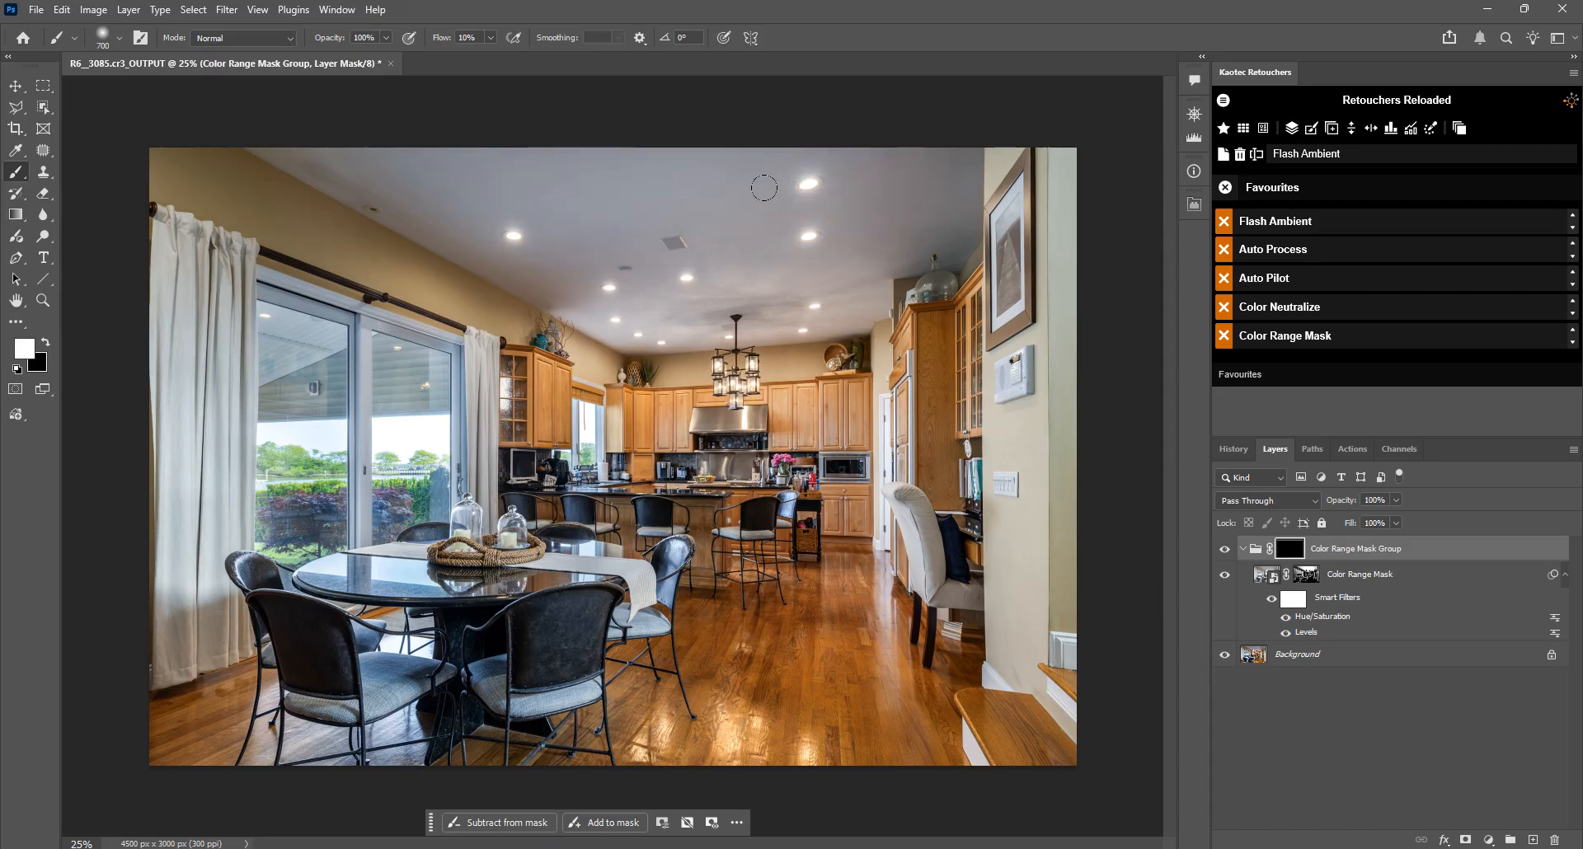
Step: Paint white on the Color Range Mask Group's mask over the ceiling, using a 700 px brush at 26% flow
drag(443, 38, 460, 41)
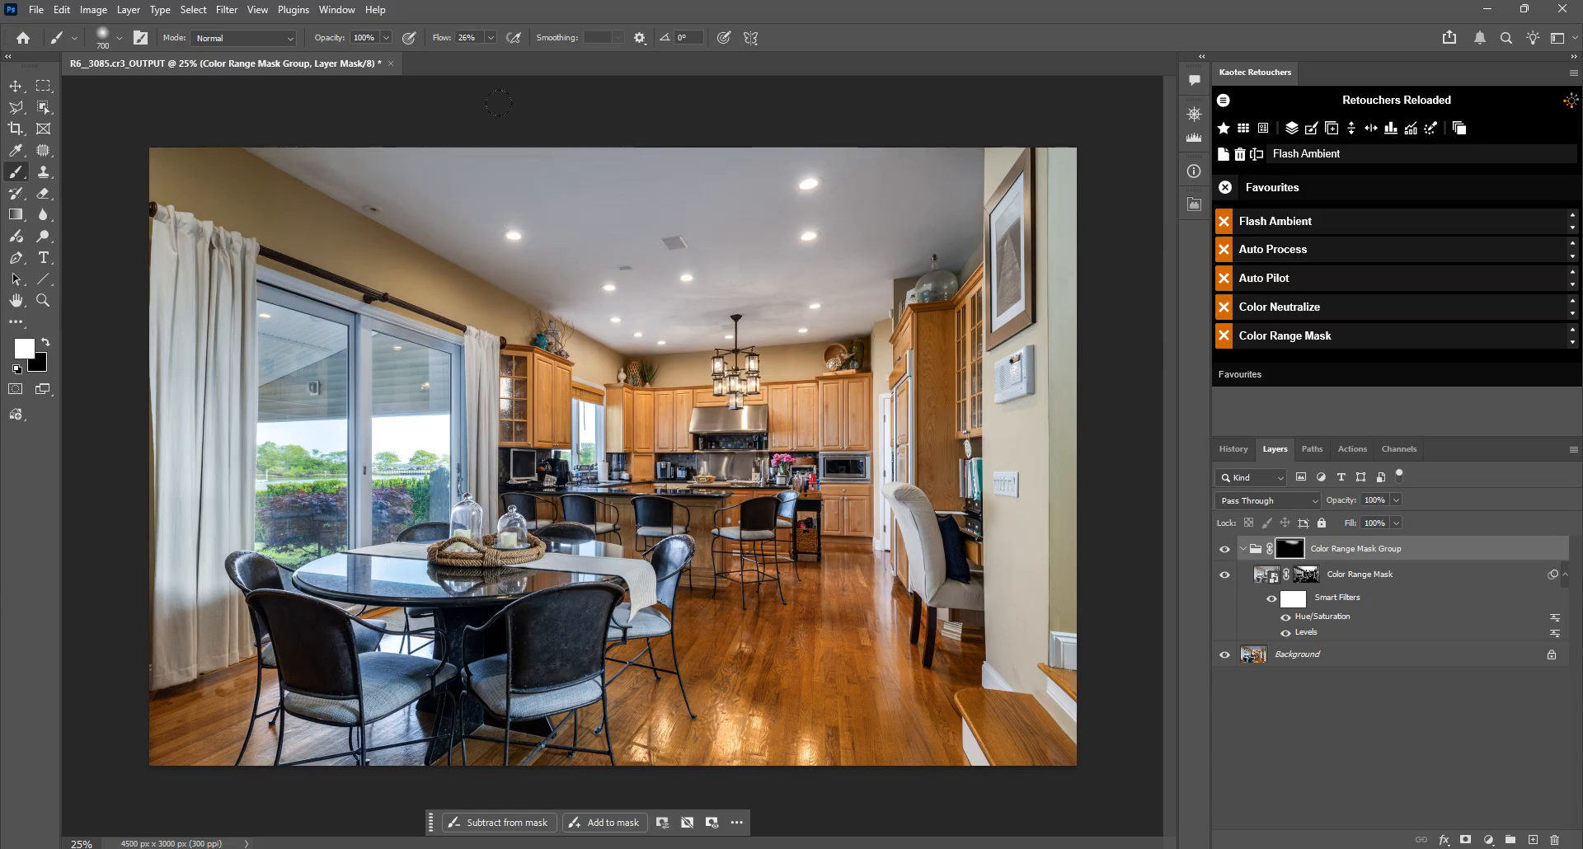
drag(499, 103, 554, 216)
Step: Readjust the Color Range Mask layer's Hue/Saturation smart filter to Saturation -38 and Lightness +29
double_click(1337, 622)
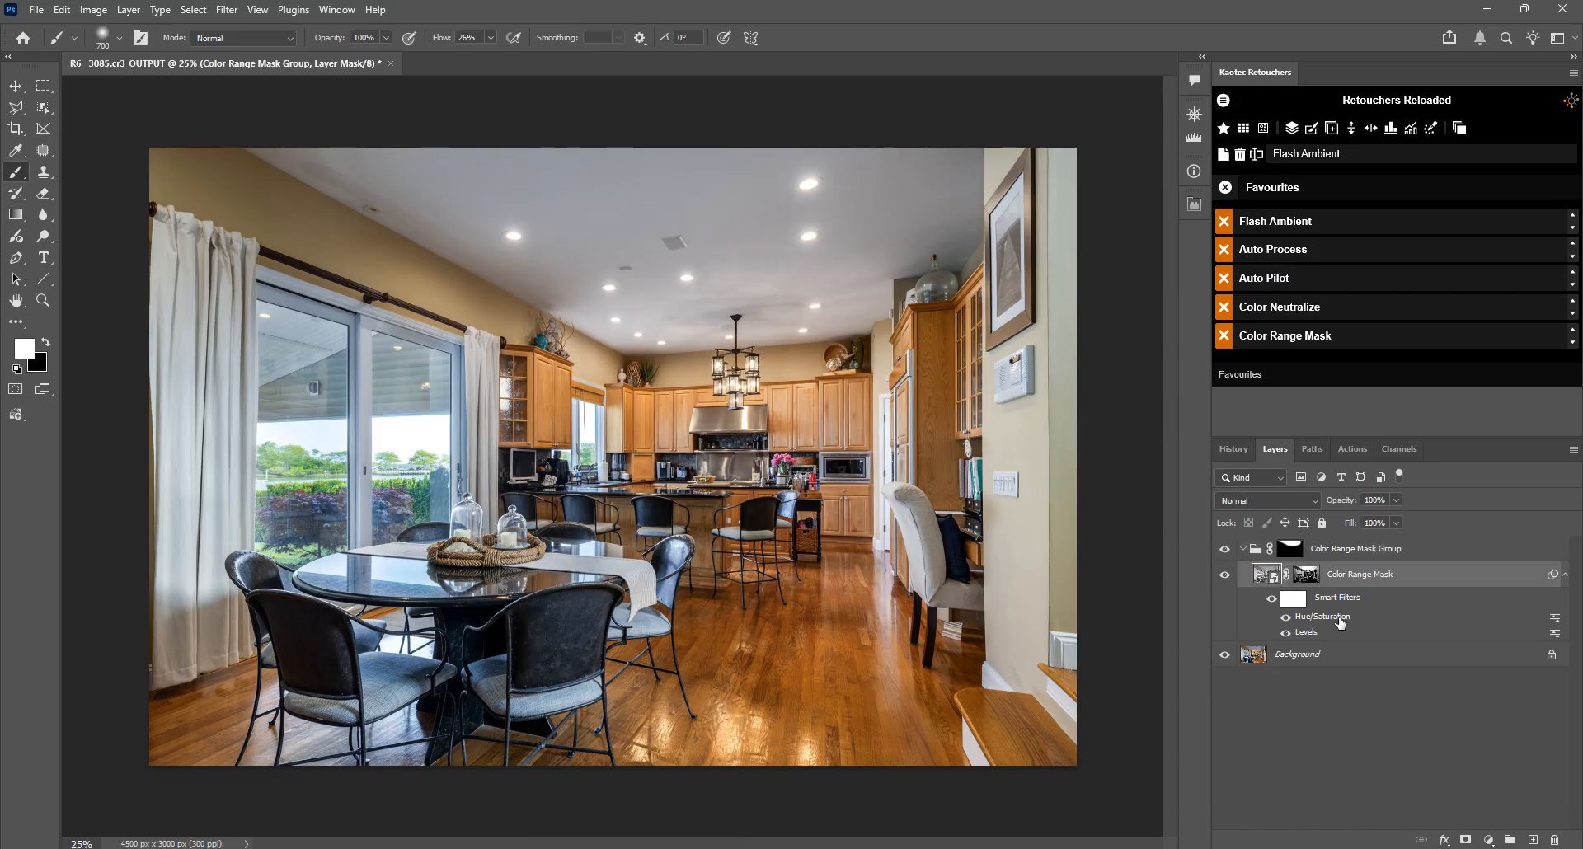
drag(1202, 557, 1213, 559)
drag(1148, 517, 1214, 557)
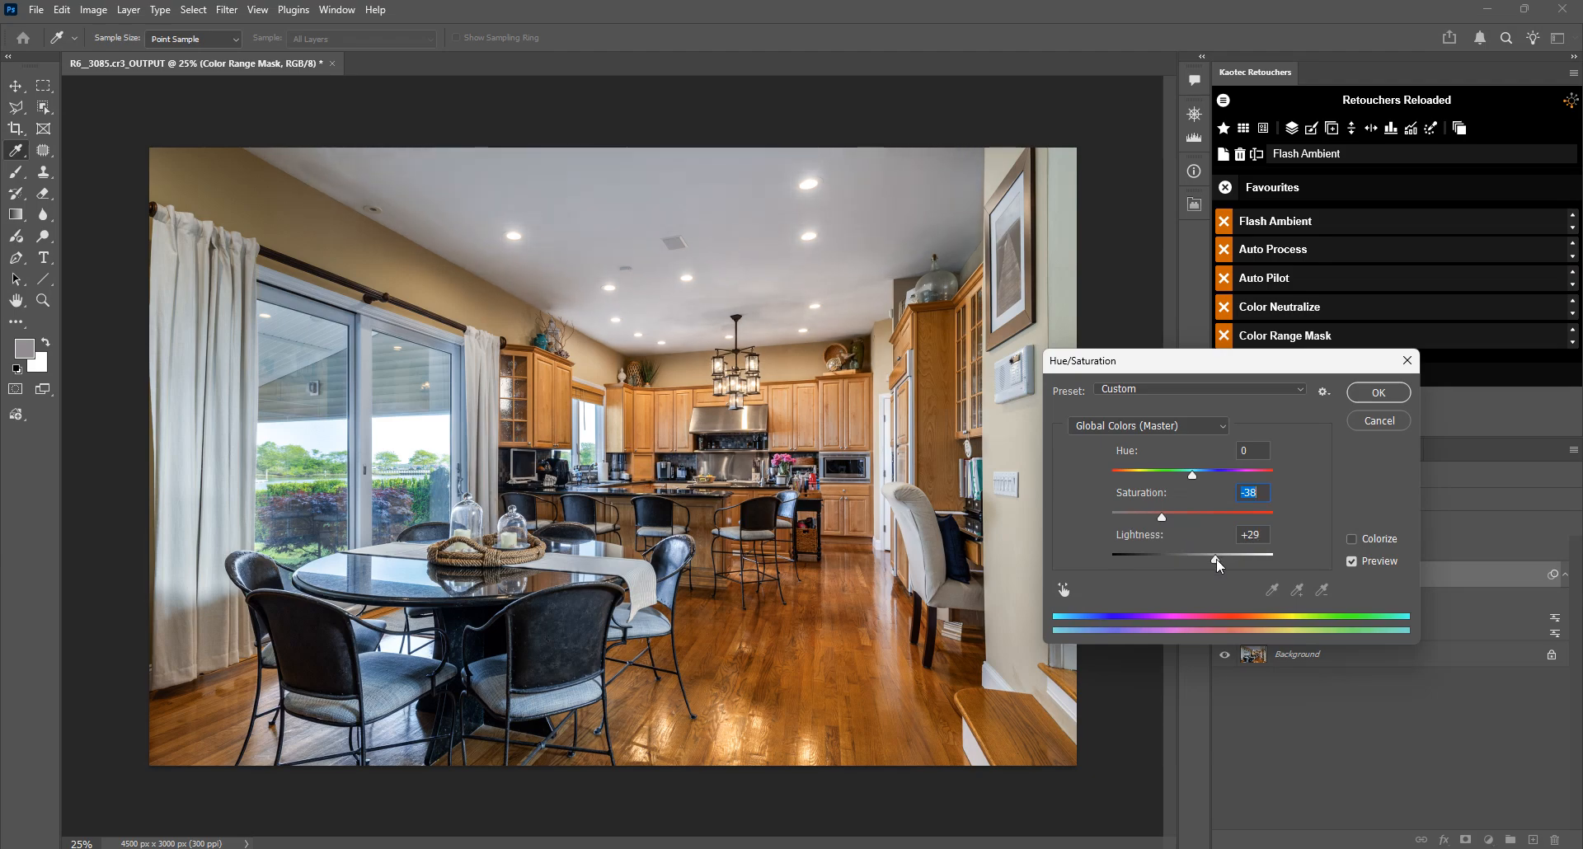
click(1377, 392)
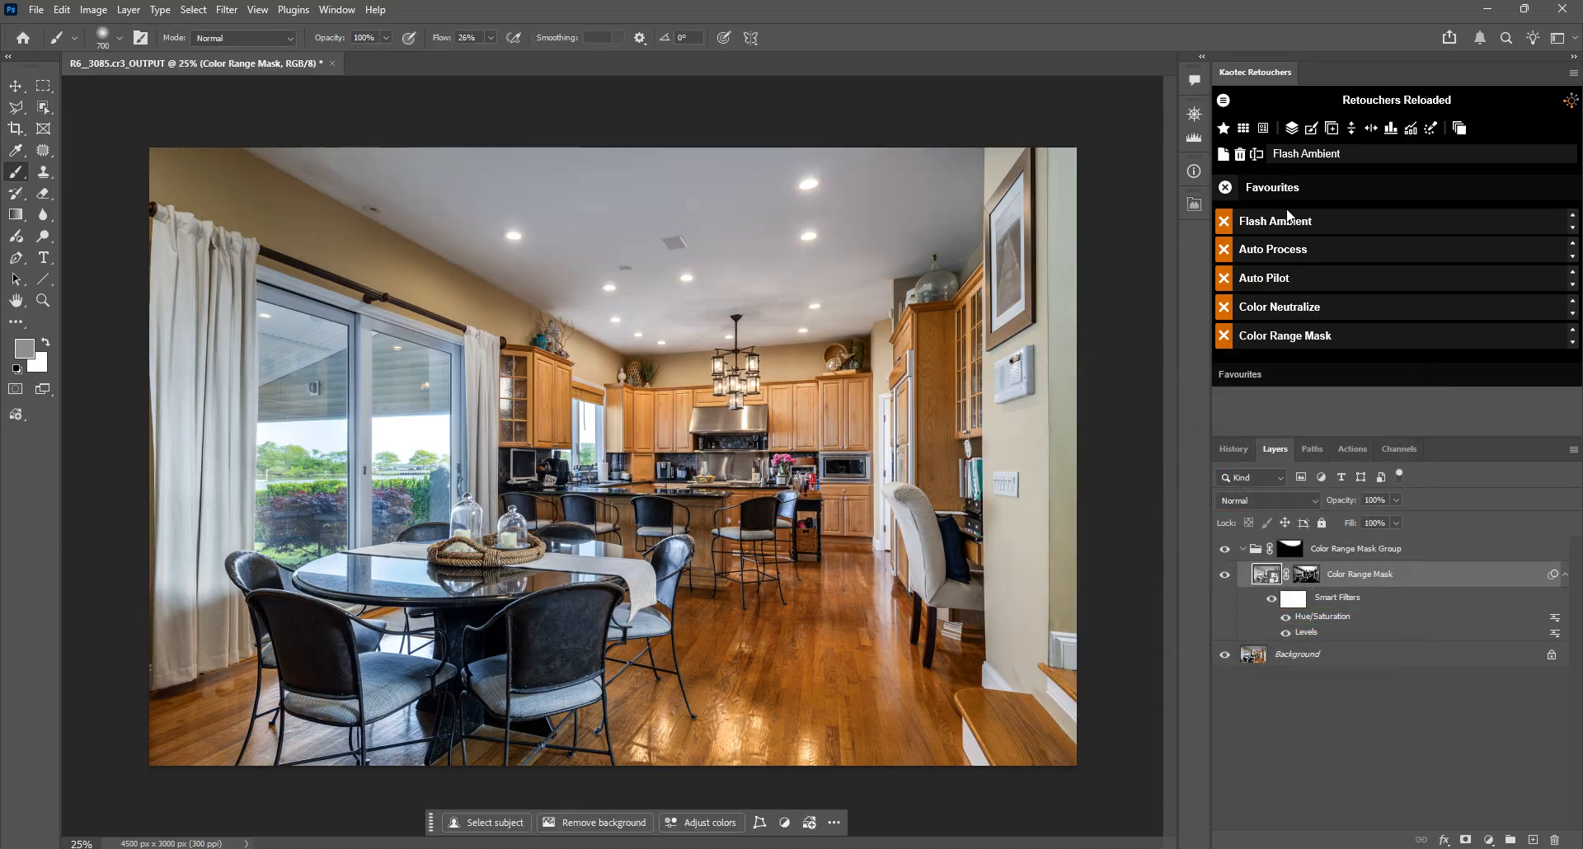
Step: Merge the layers with Snap Flatten and switch from the Favourites to the Auto Pilot Tools
click(1292, 128)
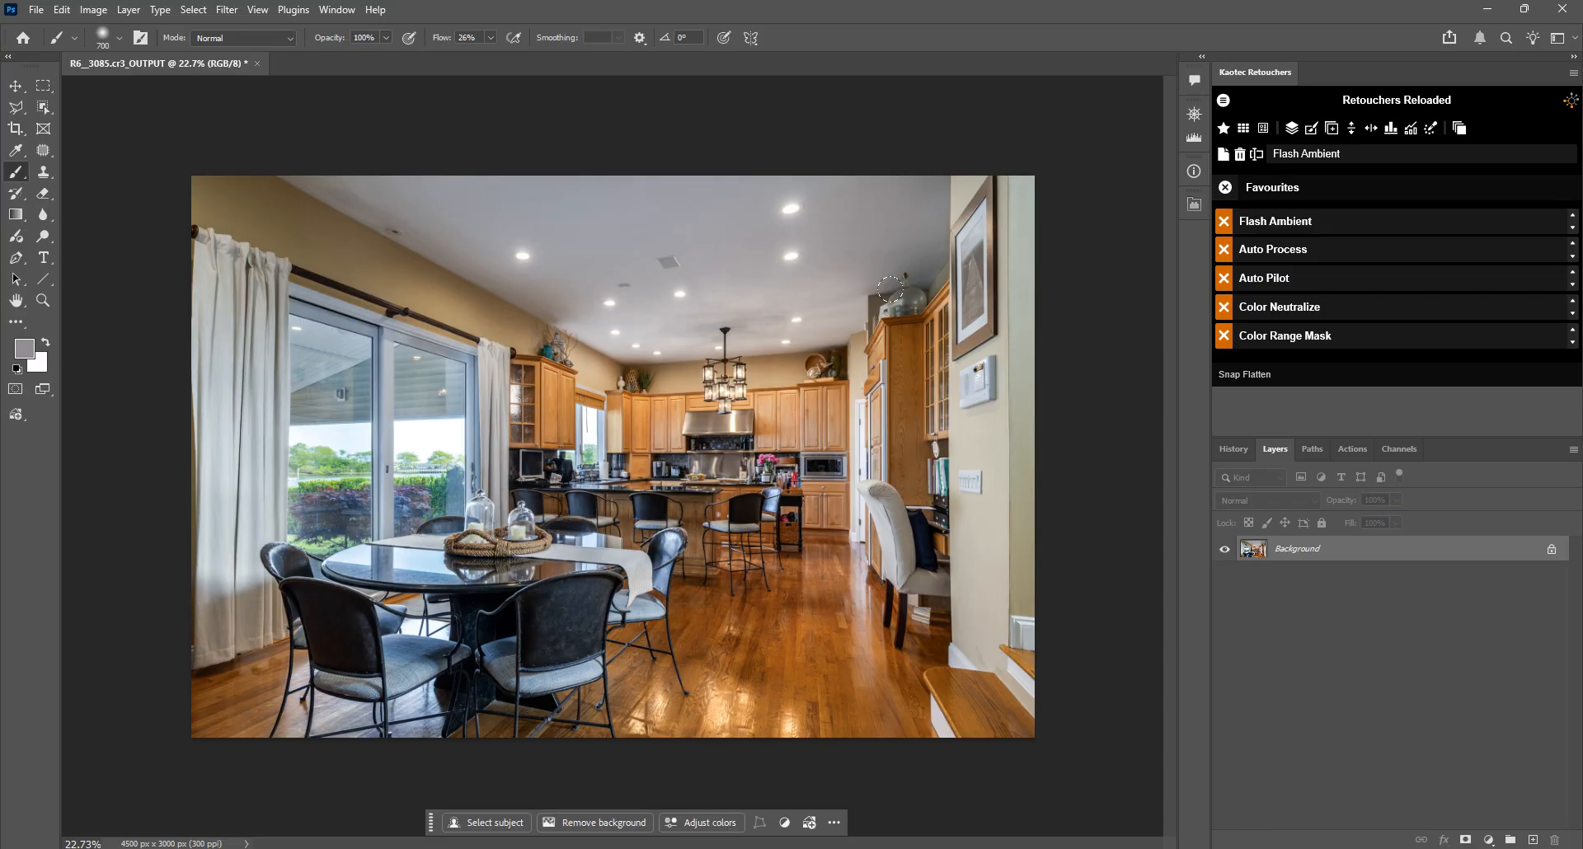
click(1226, 189)
click(1296, 383)
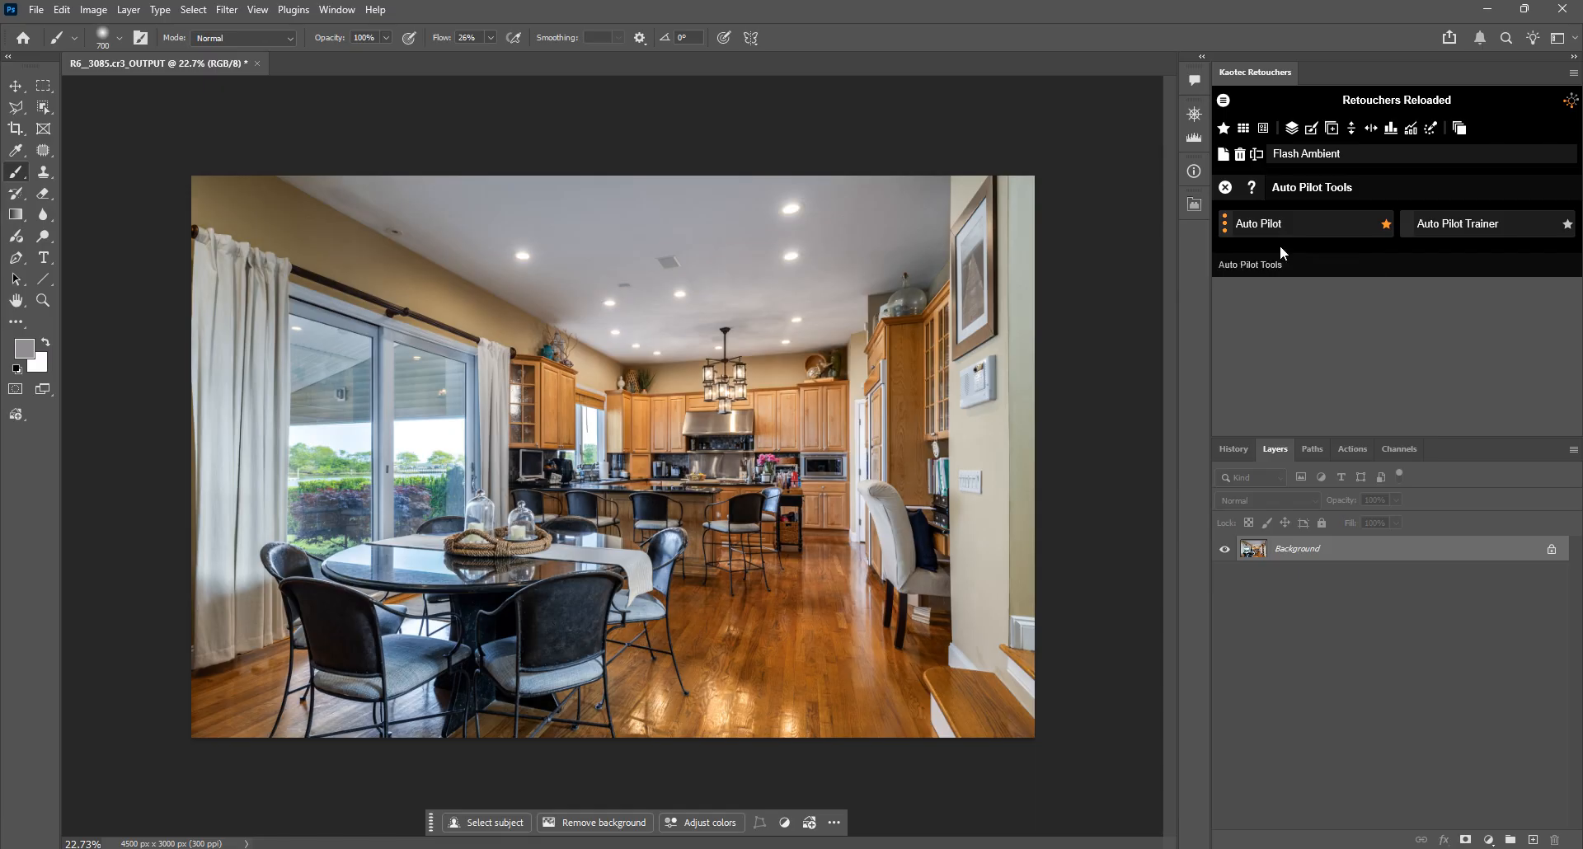
Step: Open the Camera Raw Filter on the flattened image and look through its Light, Color Mixer, Color Grading, Detail and Calibration controls without applying anything
key(ctrl+shift+a)
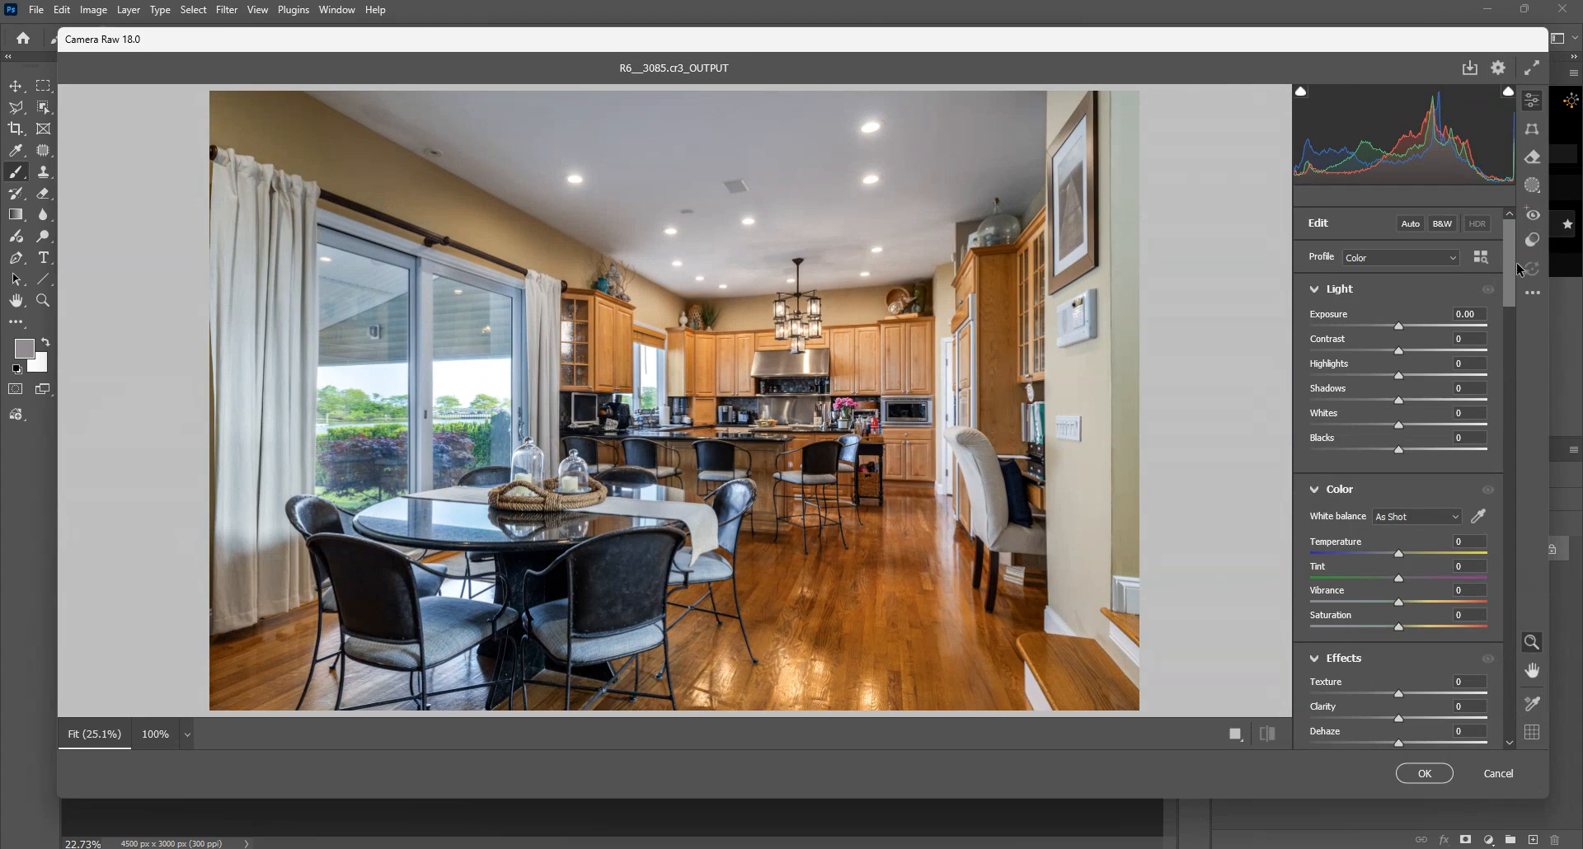
drag(1521, 271, 1526, 239)
drag(1511, 285, 1513, 745)
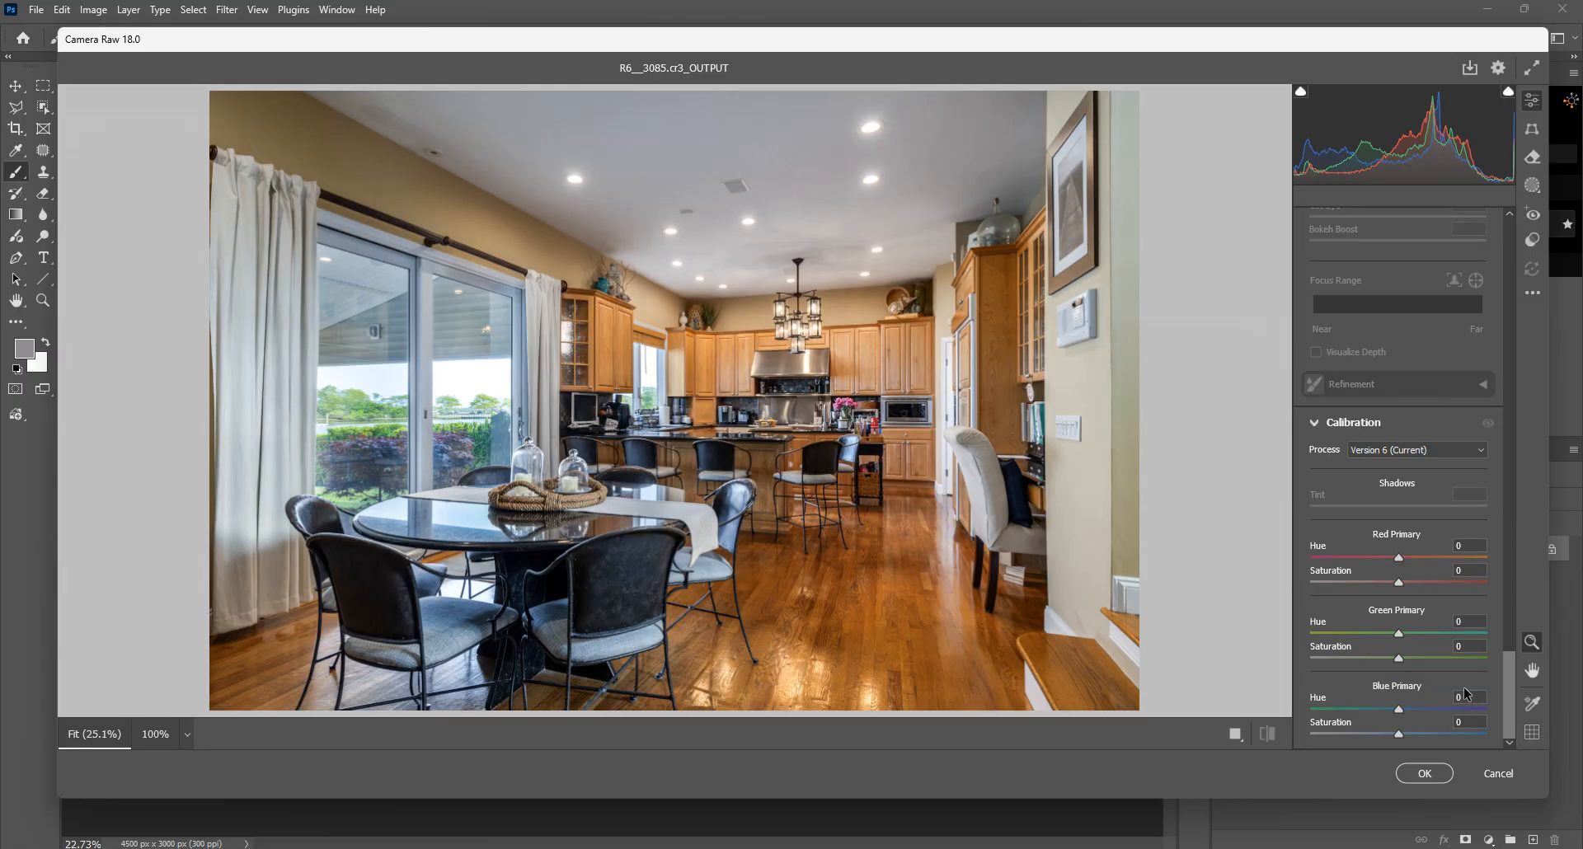
drag(1515, 662, 1503, 488)
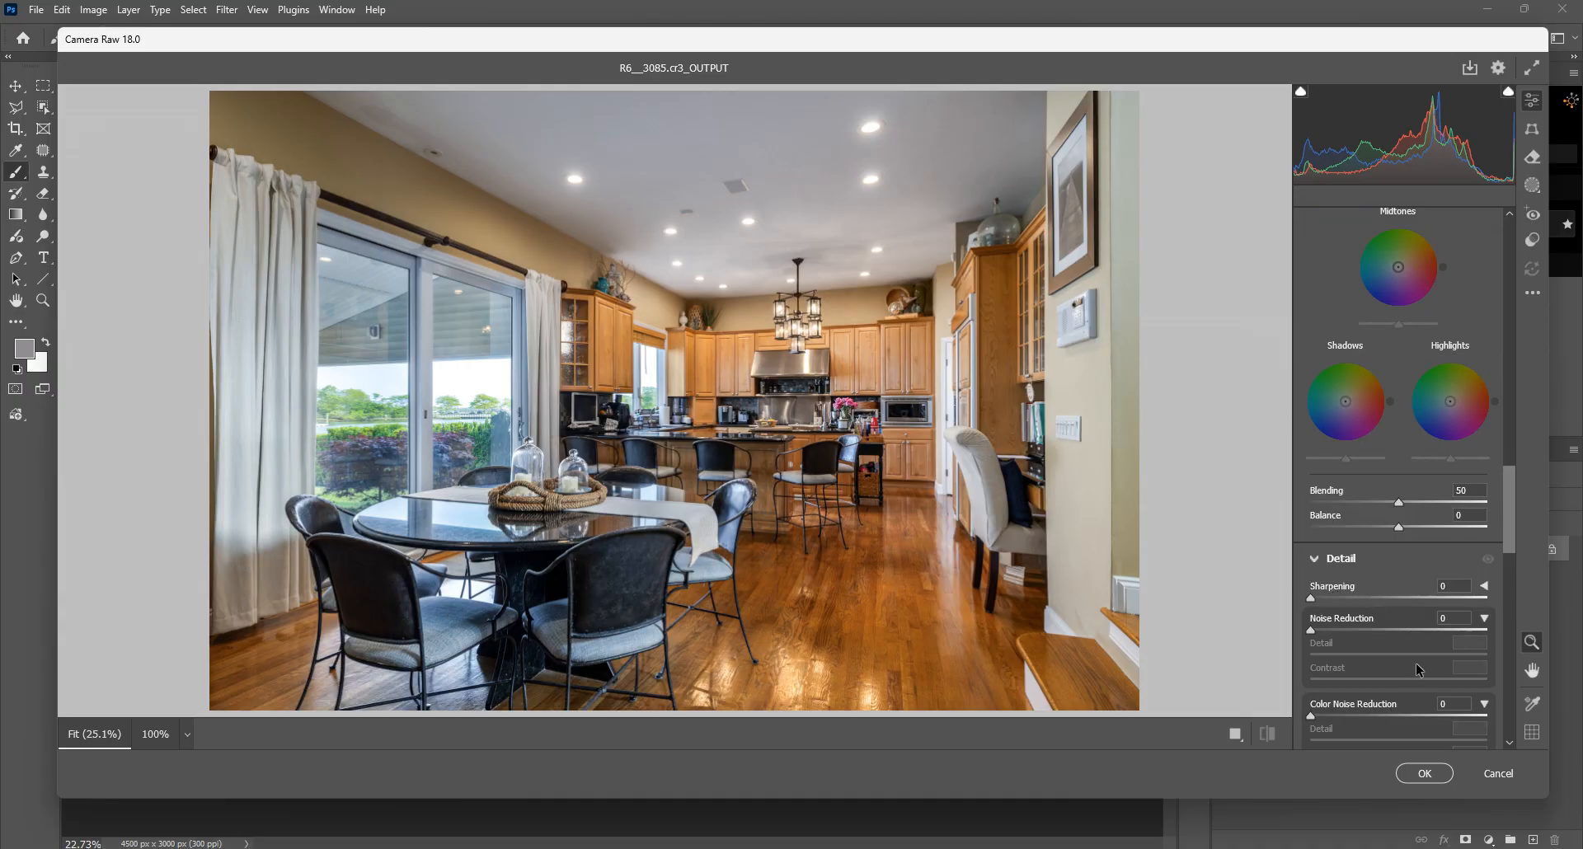
drag(1505, 532, 1511, 462)
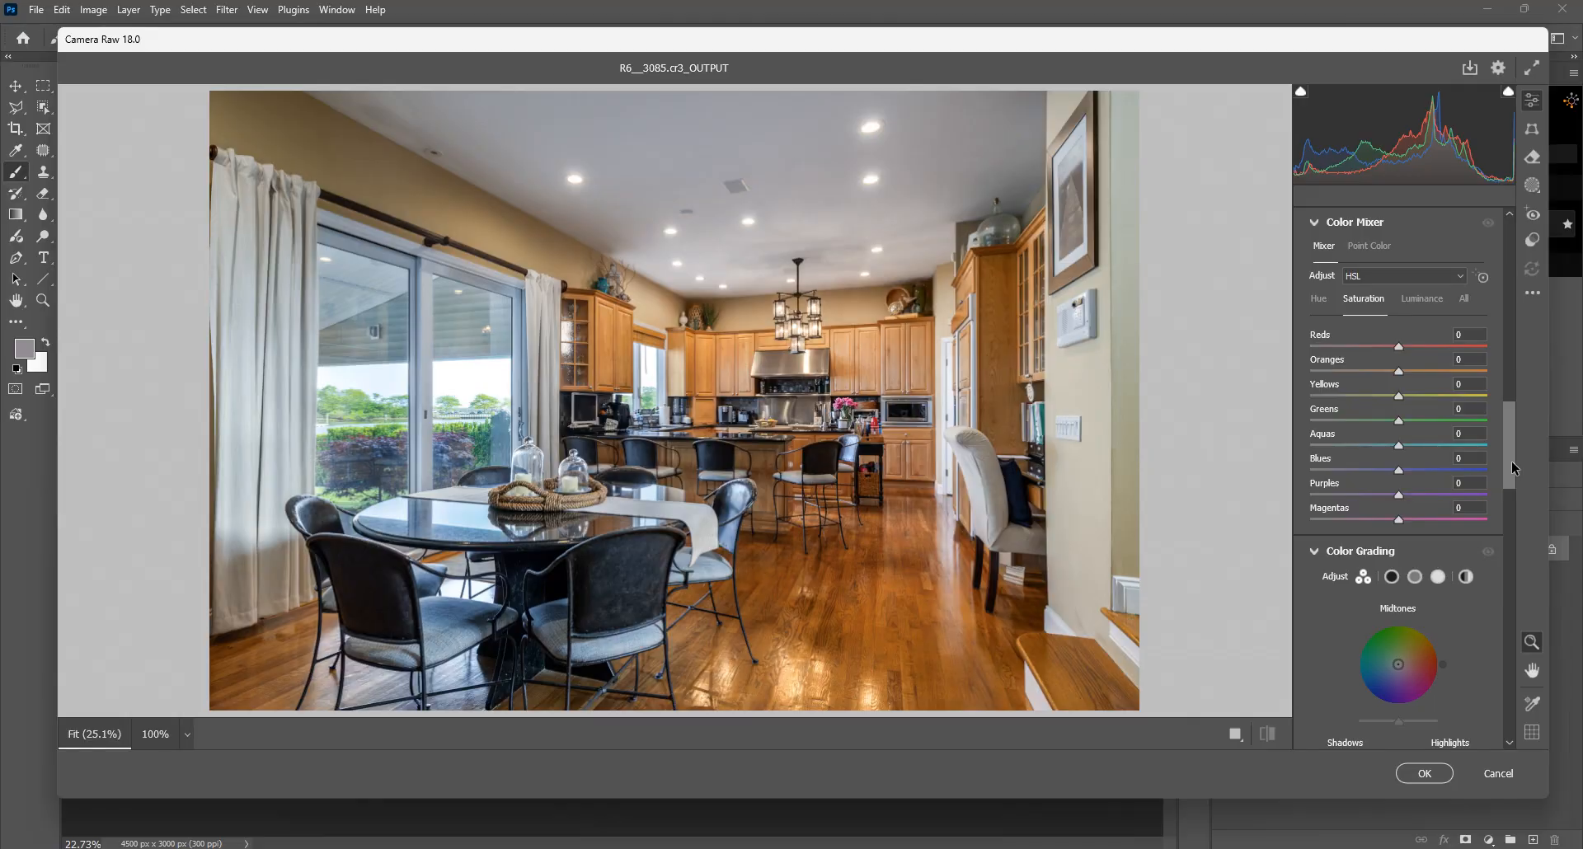
click(1497, 773)
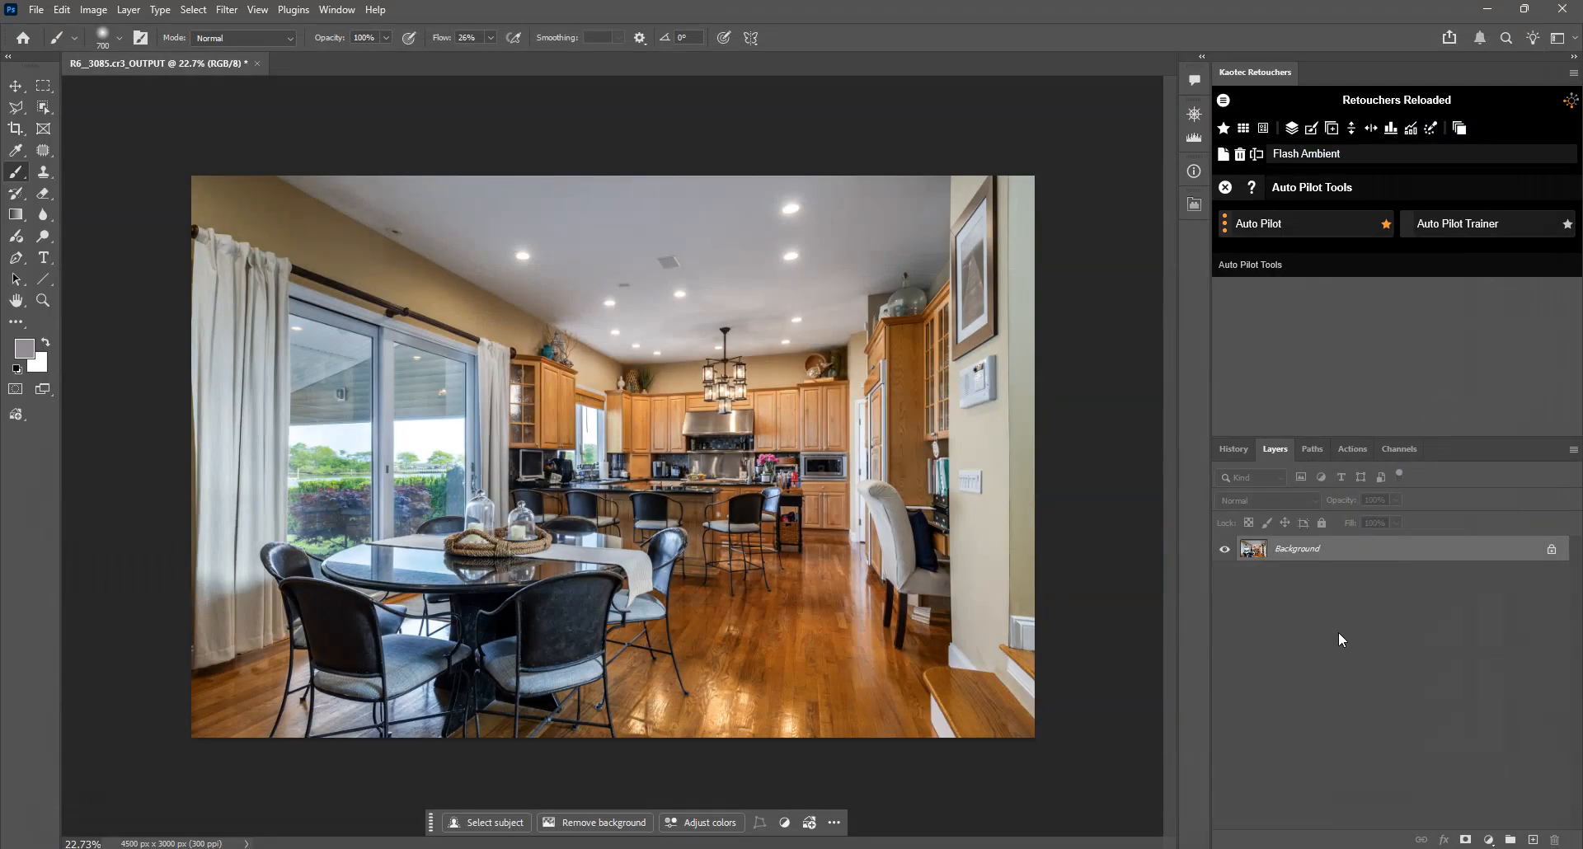